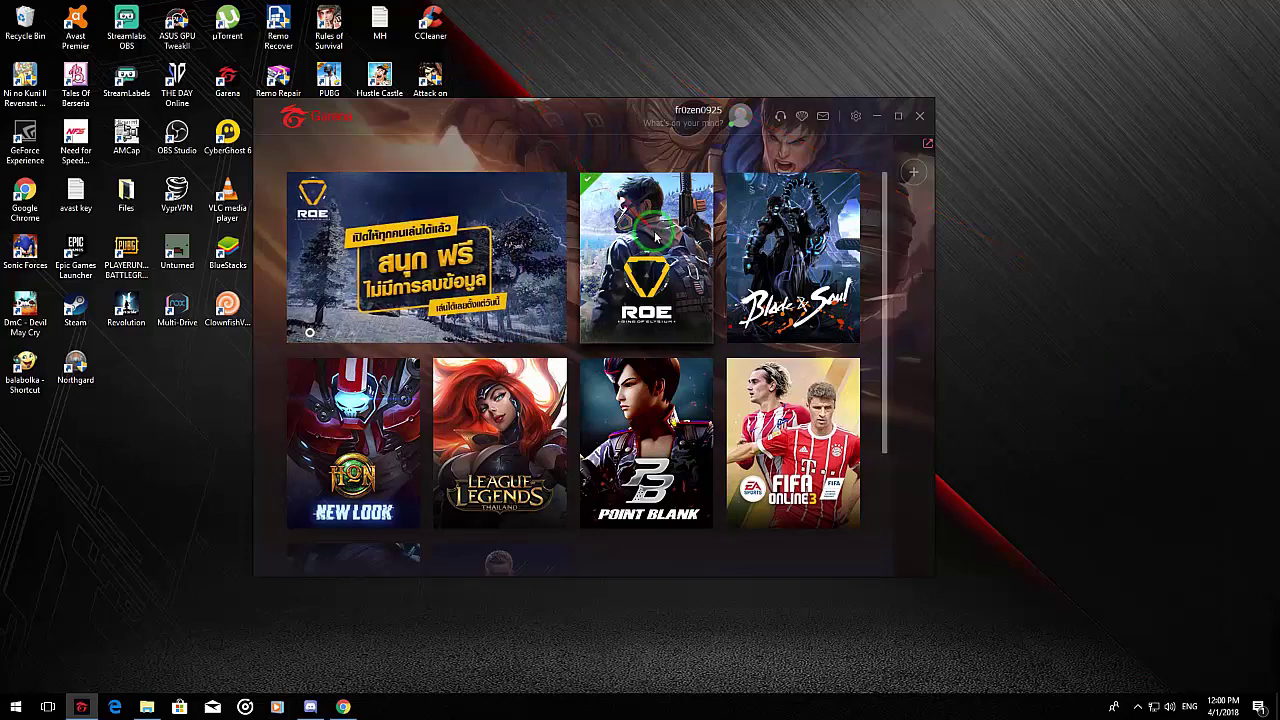
# Step: Open the ROE CBT game page, skim its description, then bring Chrome to the front
pyautogui.click(645, 281)
pyautogui.scroll(-3, 591, 440)
pyautogui.scroll(-1, 593, 439)
pyautogui.scroll(3, 593, 439)
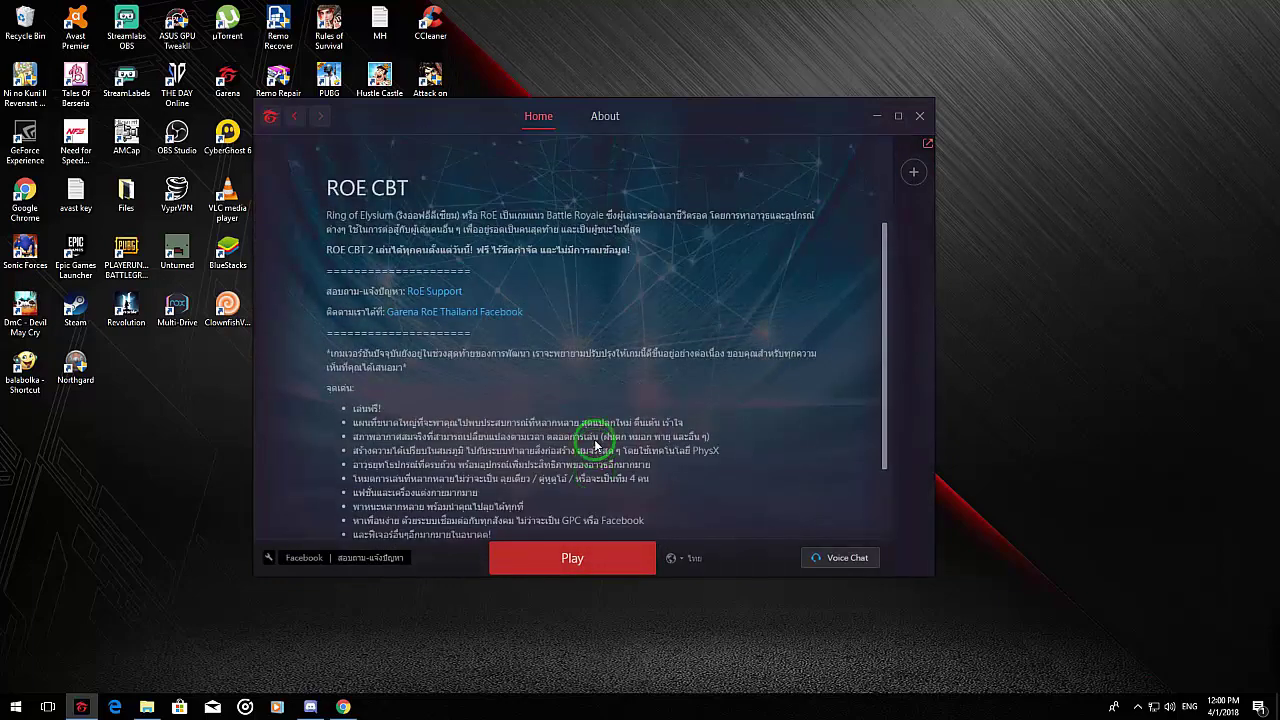
pyautogui.scroll(4, 610, 438)
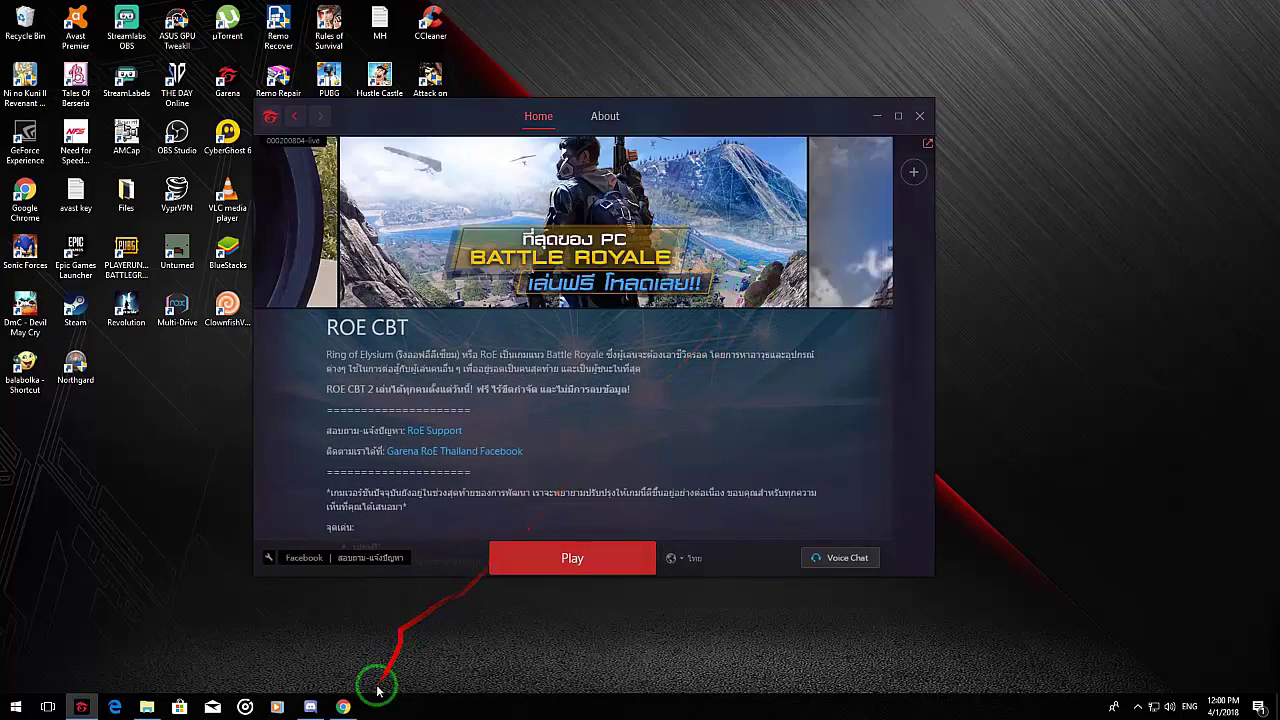
pyautogui.click(344, 706)
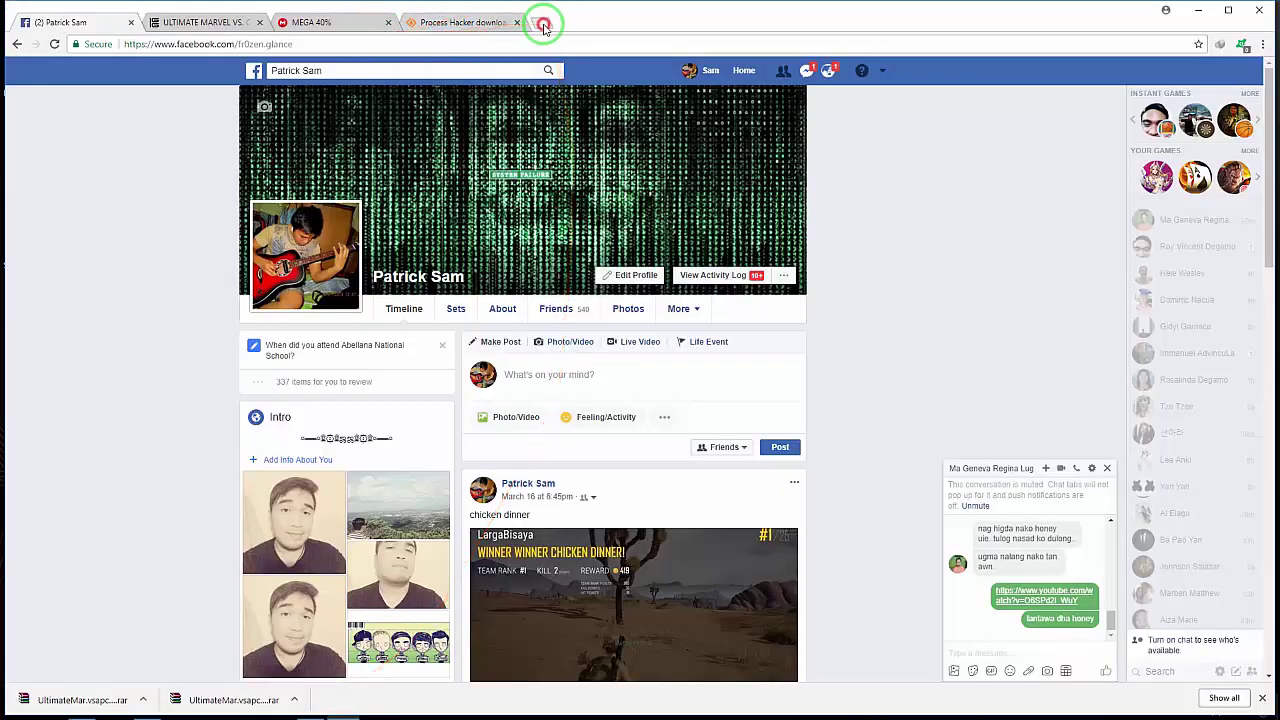
# Step: Replace the Facebook tab with a new tab and search for 'garena download'
pyautogui.click(543, 23)
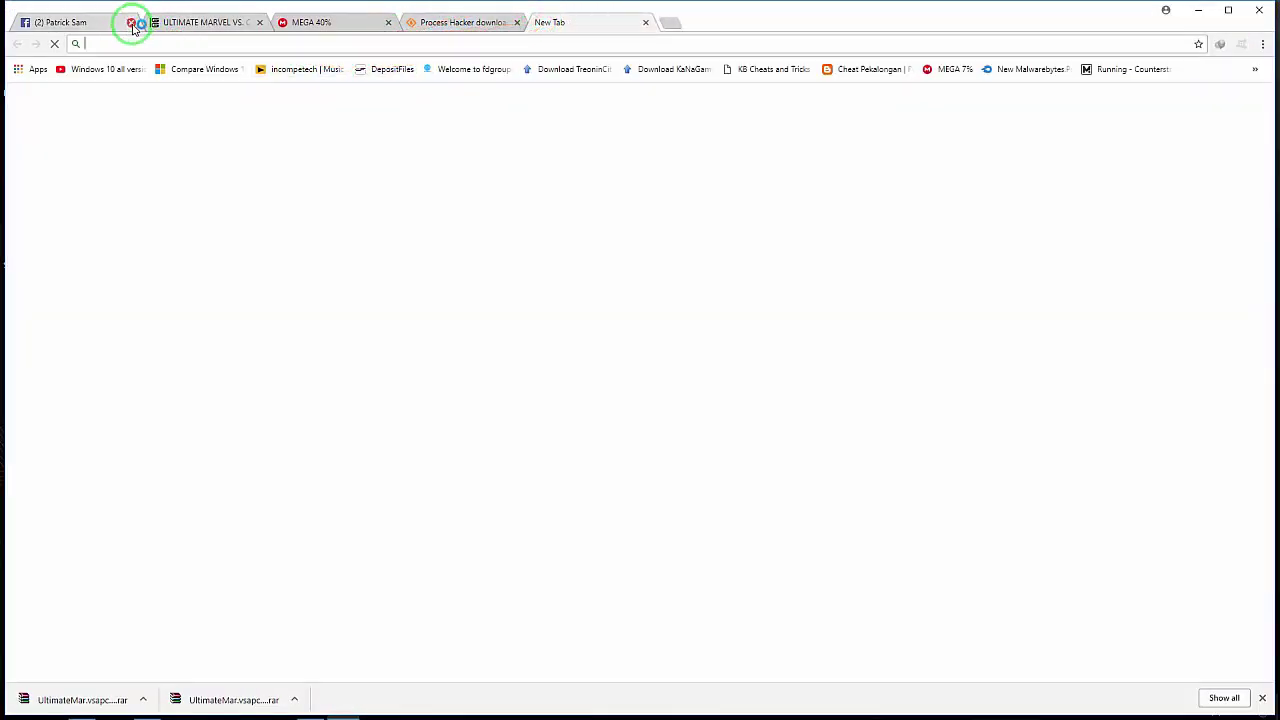
pyautogui.click(130, 22)
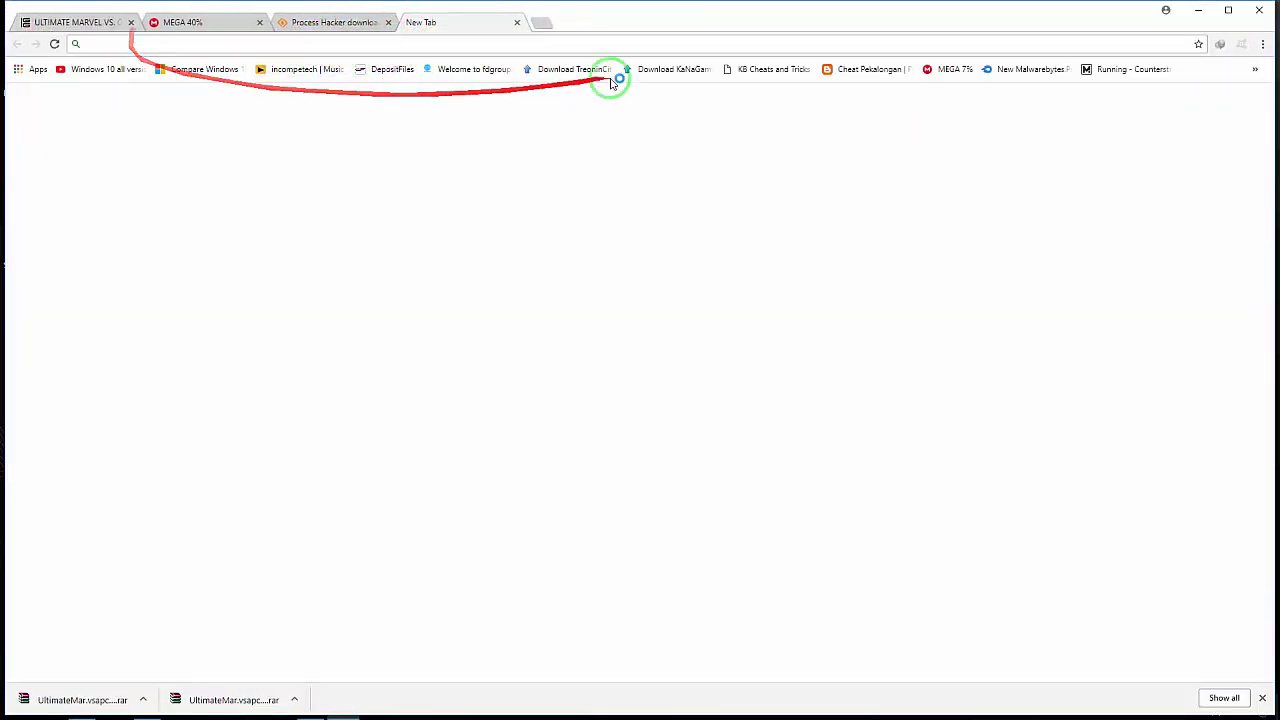
pyautogui.write('google.com')
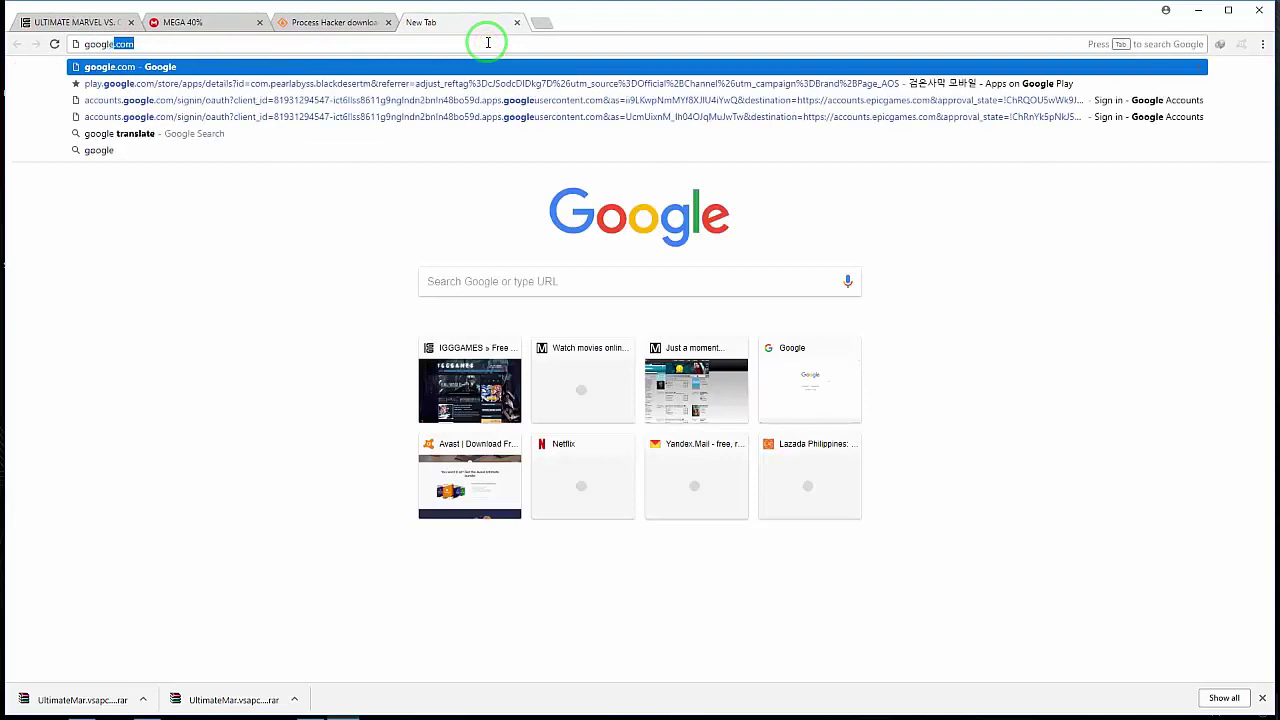
pyautogui.hotkey('ctrl', 'a')
pyautogui.write('garene')
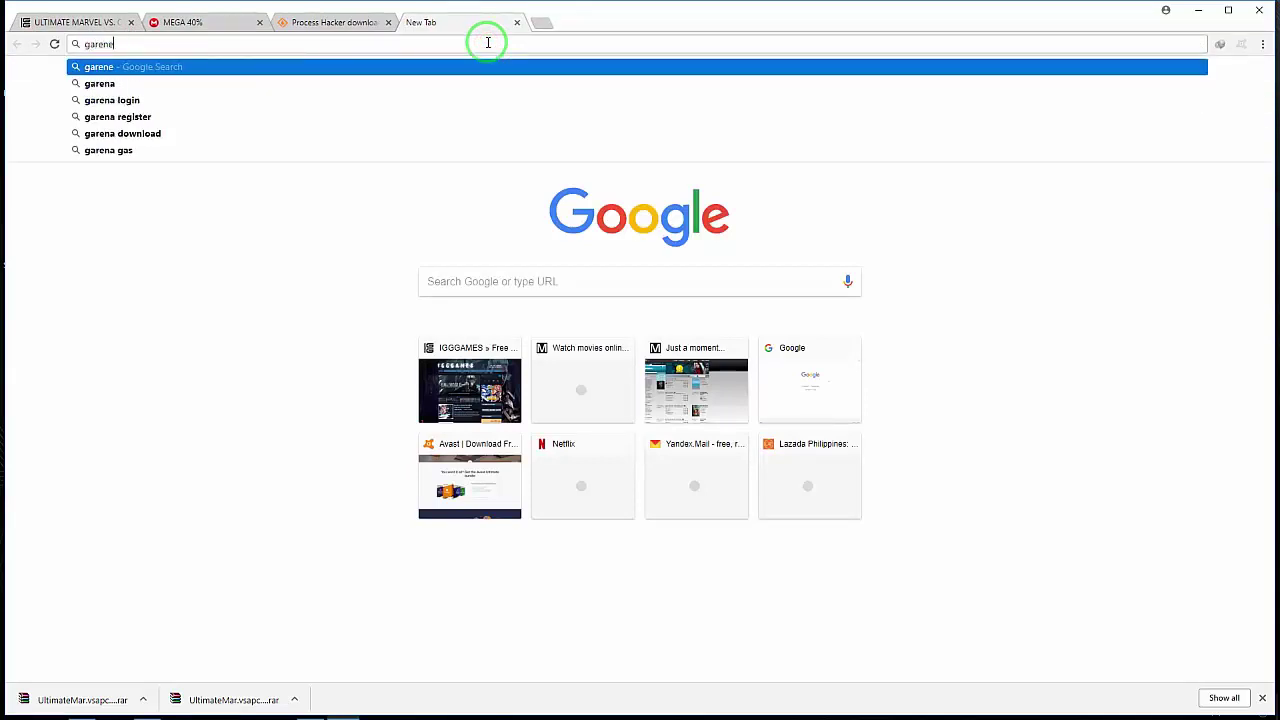
pyautogui.press('BackSpace')
pyautogui.write('a download')
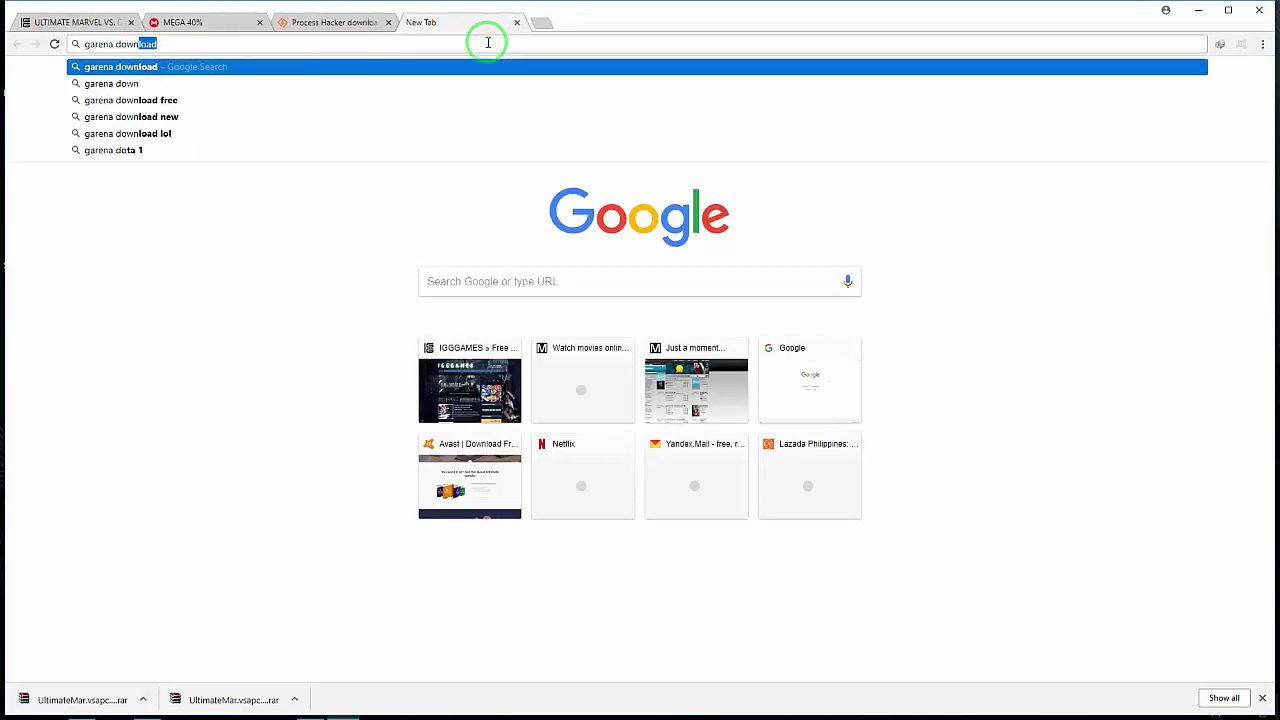
pyautogui.press('Return')
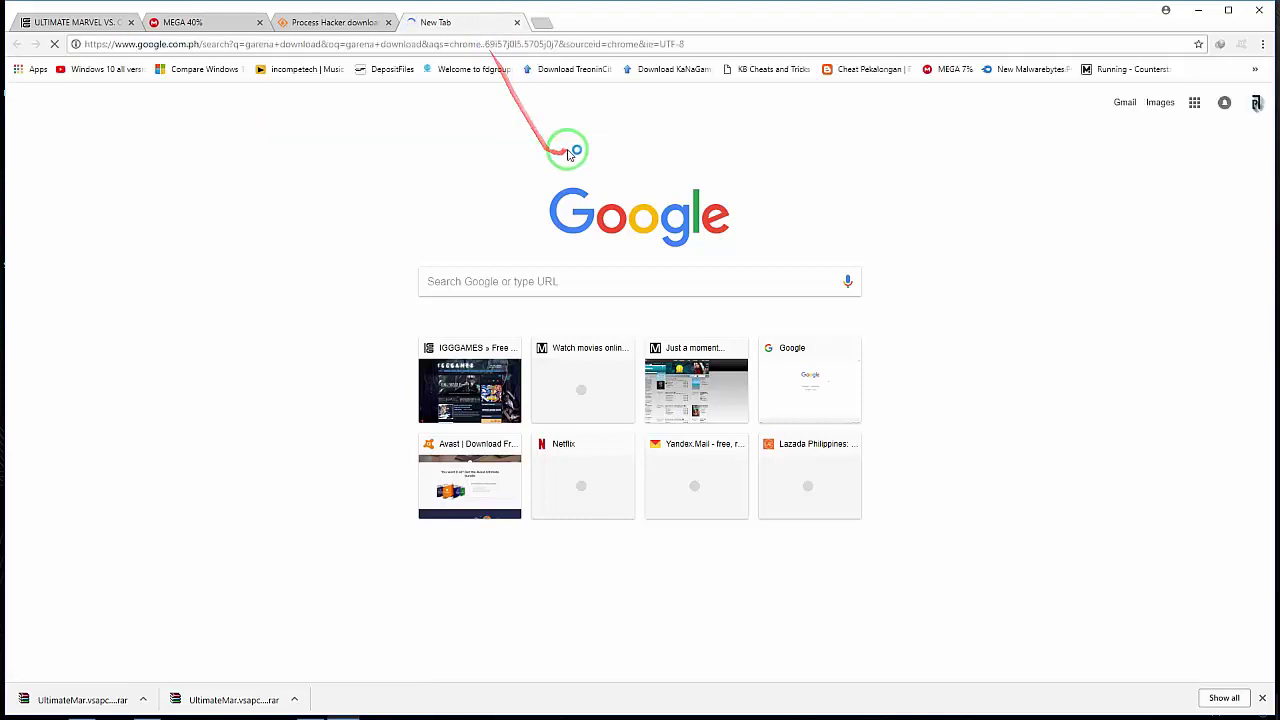
# Step: Visit the garena.ph result, close that tab, and minimize Chrome
pyautogui.click(151, 185)
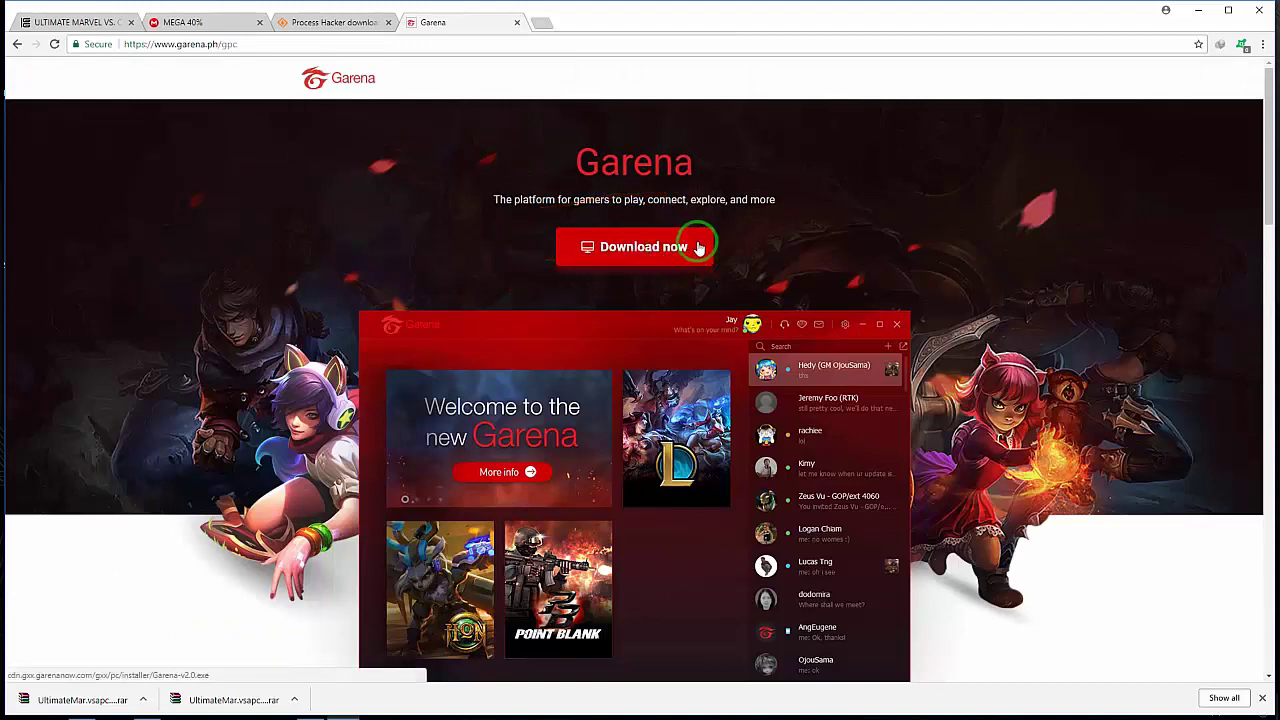
pyautogui.click(517, 22)
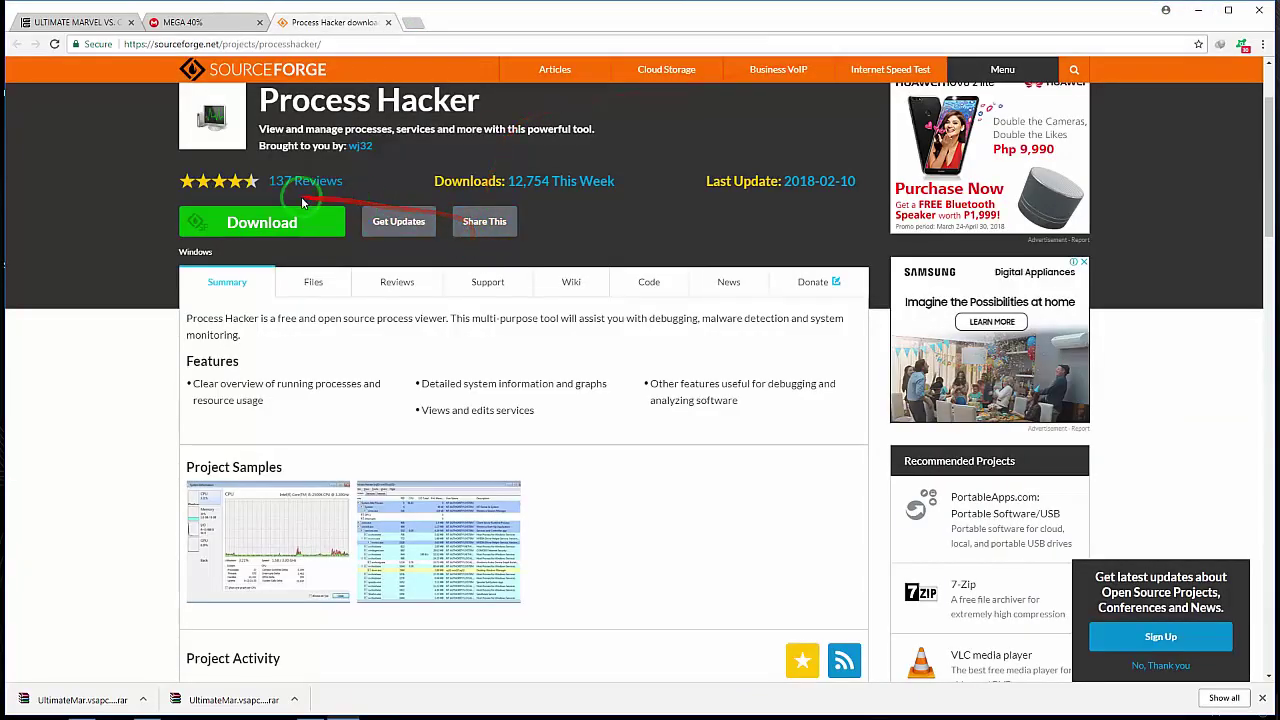
pyautogui.scroll(2, 563, 223)
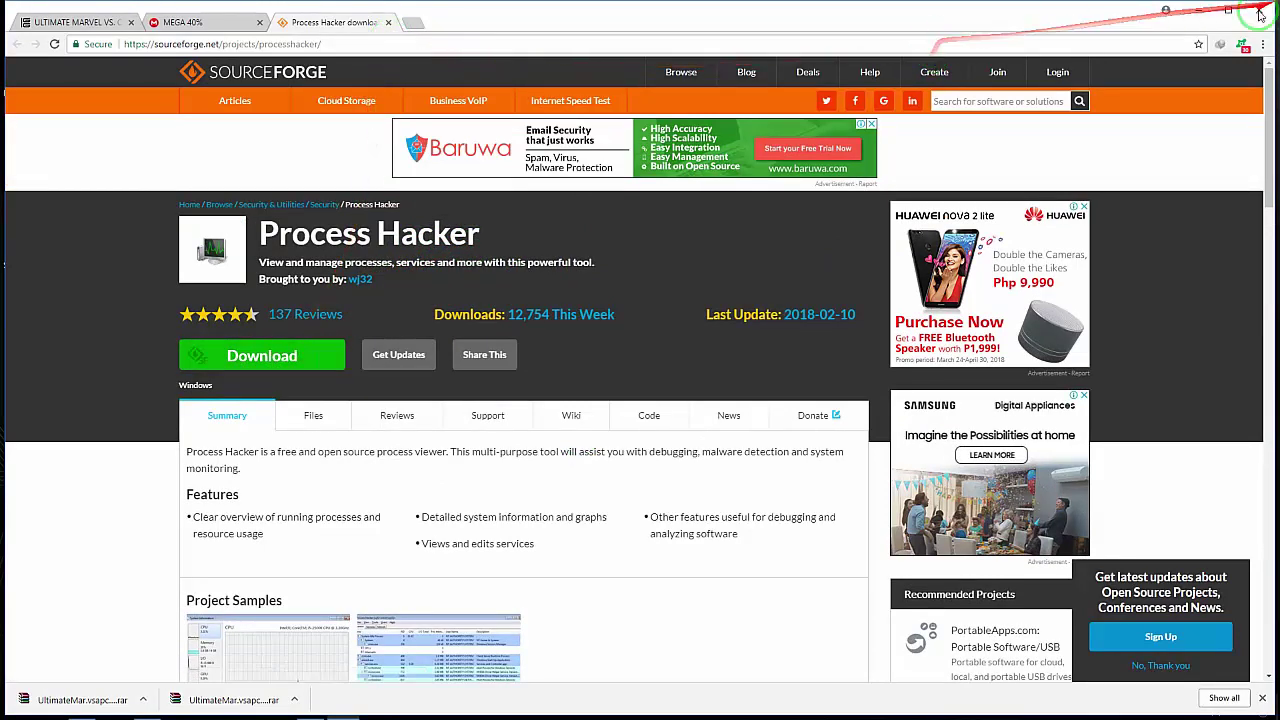
pyautogui.click(1197, 18)
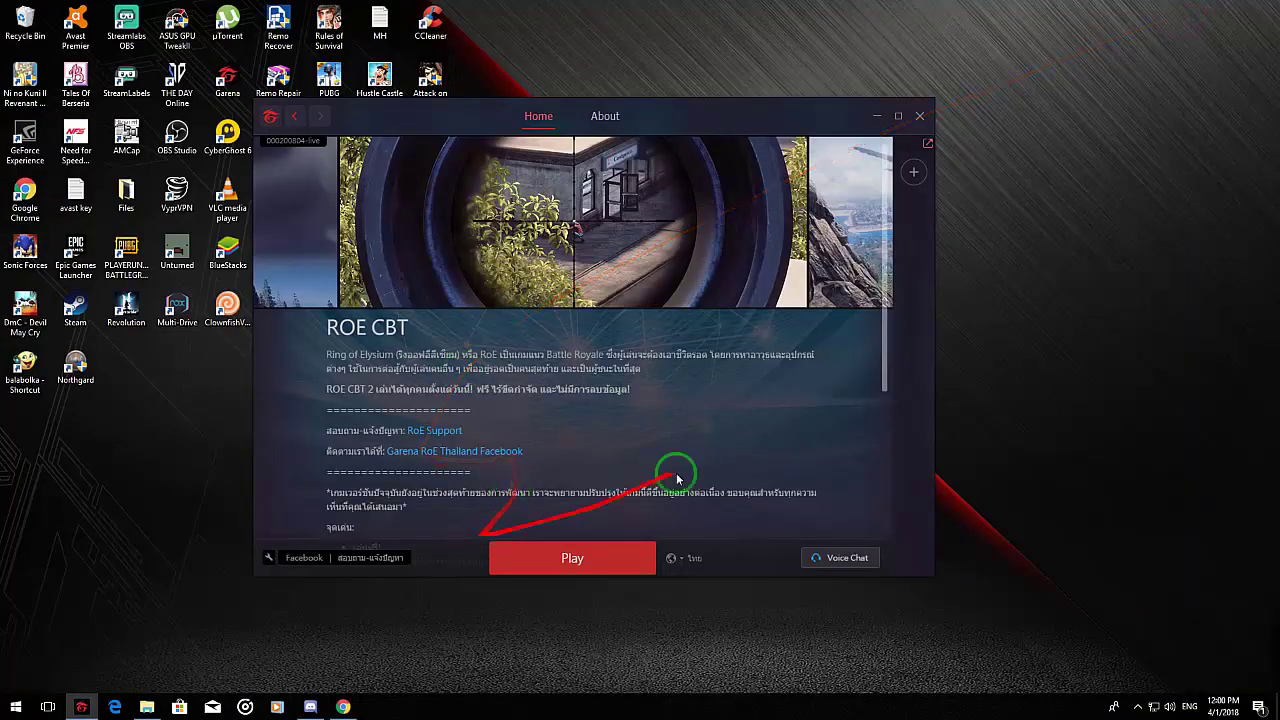
# Step: Nudge the Garena window right and go back from the ROE CBT page to the games library
pyautogui.moveTo(800, 118); pyautogui.dragTo(879, 107)
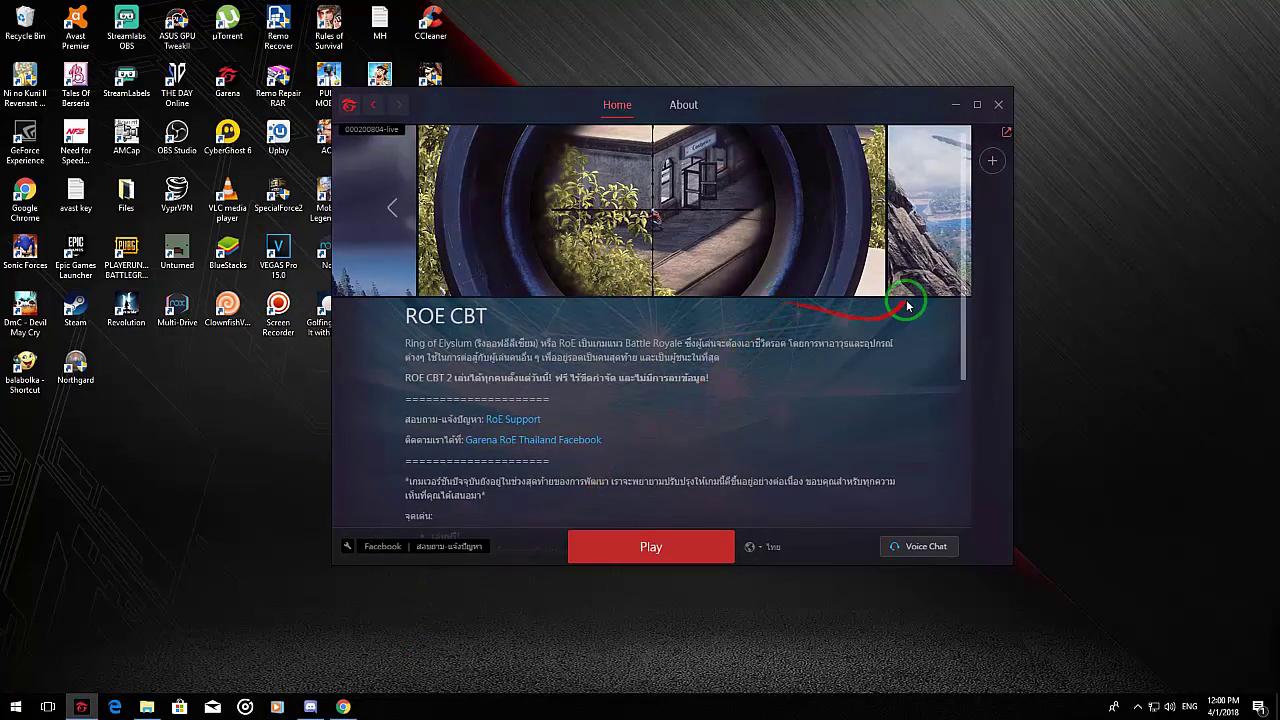
pyautogui.scroll(-3, 920, 323)
pyautogui.scroll(3, 727, 399)
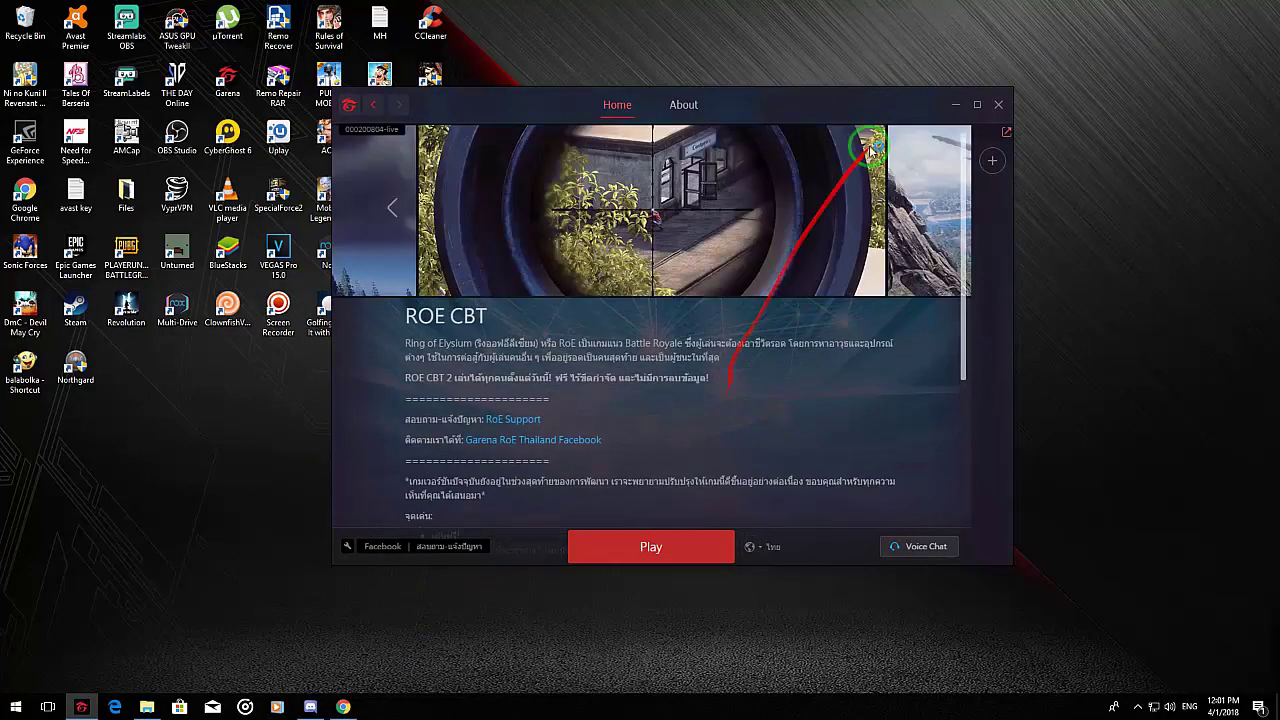
pyautogui.click(370, 110)
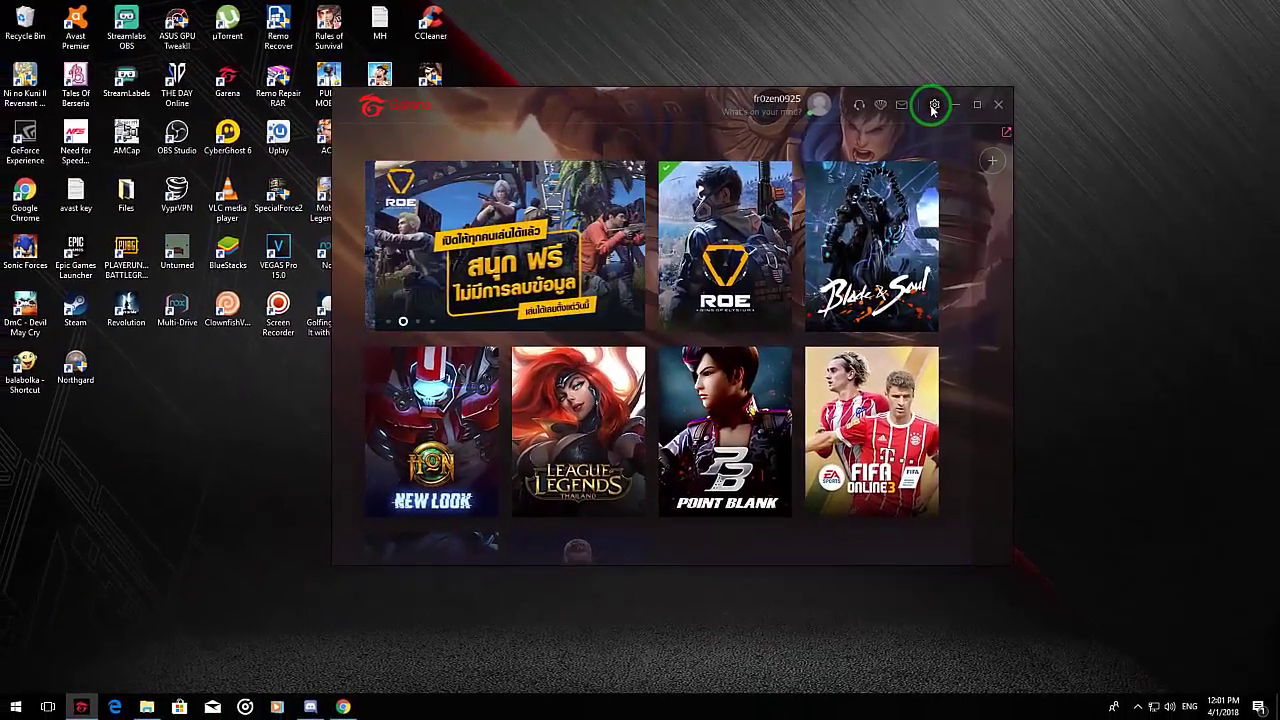
# Step: Change Garena's region setting to Thailand and save the settings
pyautogui.click(933, 105)
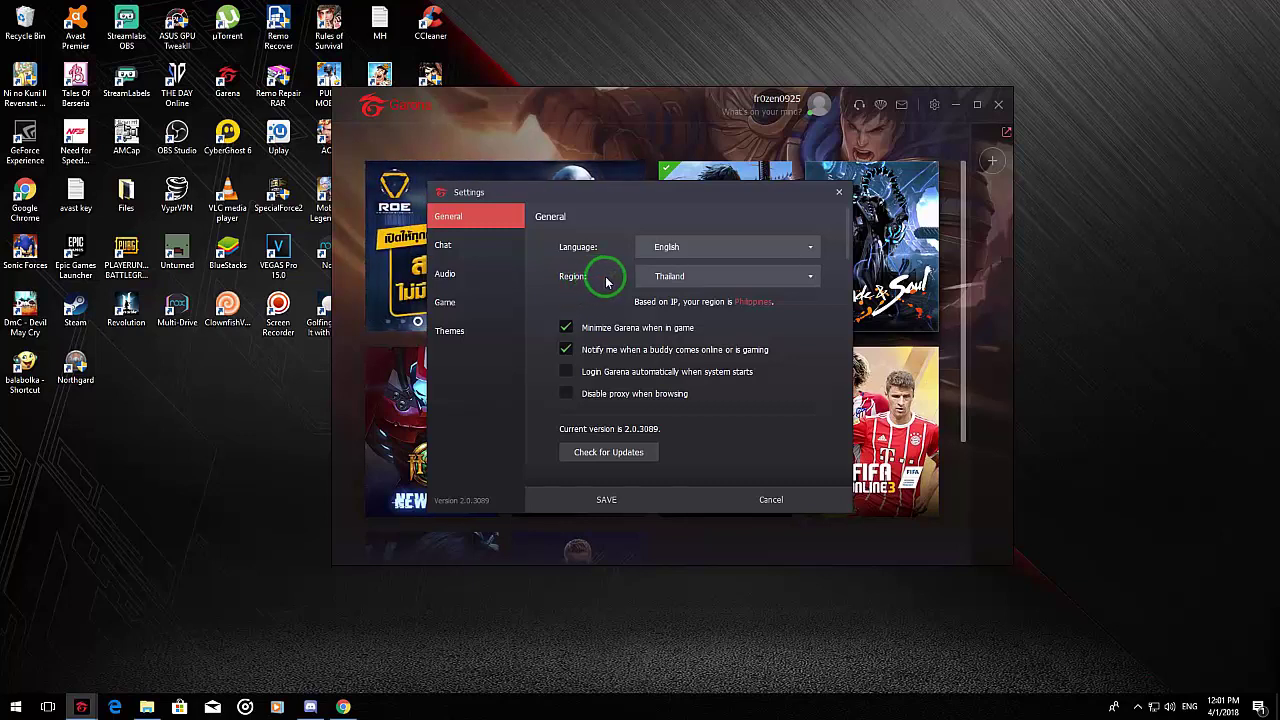
pyautogui.click(763, 284)
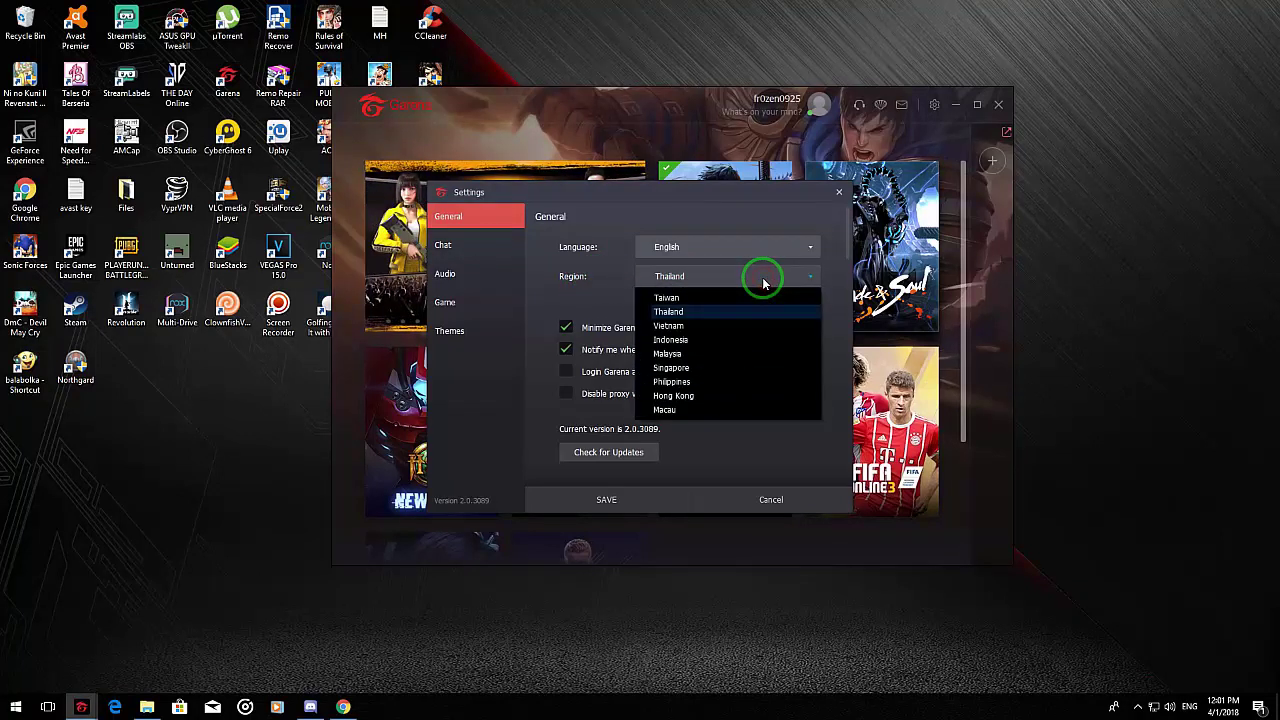
pyautogui.click(698, 314)
pyautogui.click(626, 506)
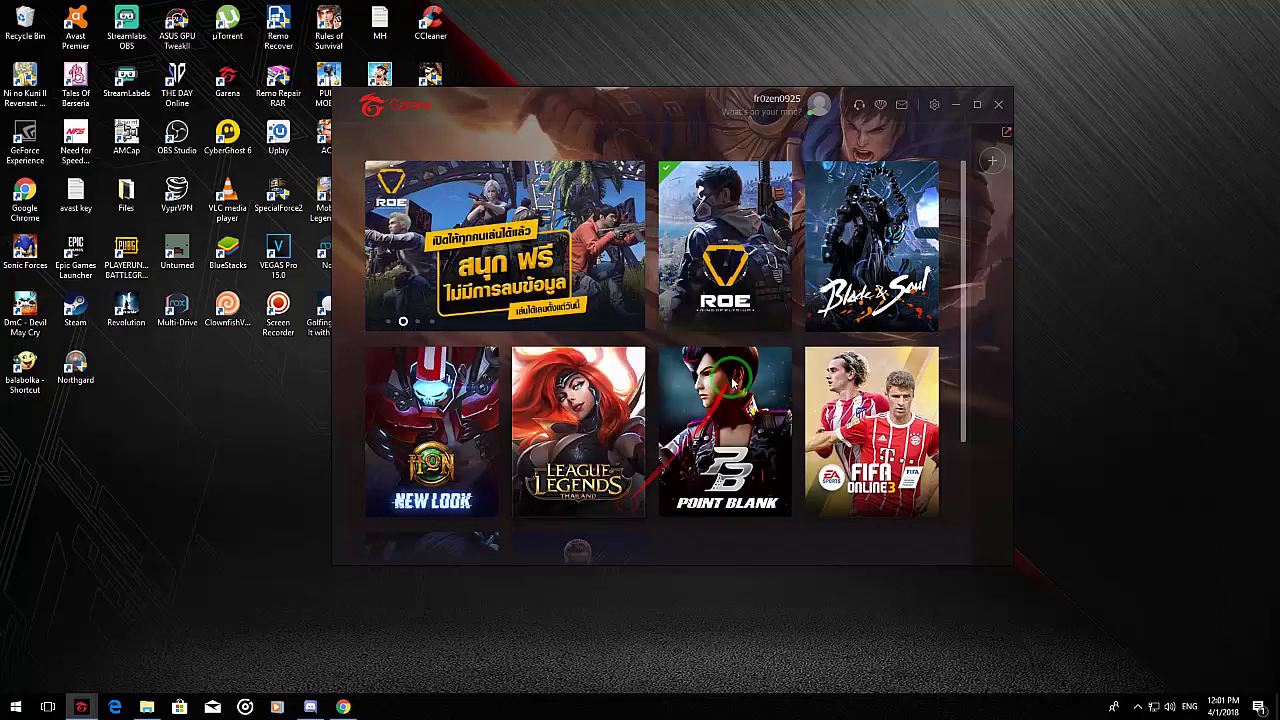
# Step: Open the Ring of Elysium page from the game grid and launch the game with Play
pyautogui.click(731, 322)
pyautogui.click(768, 252)
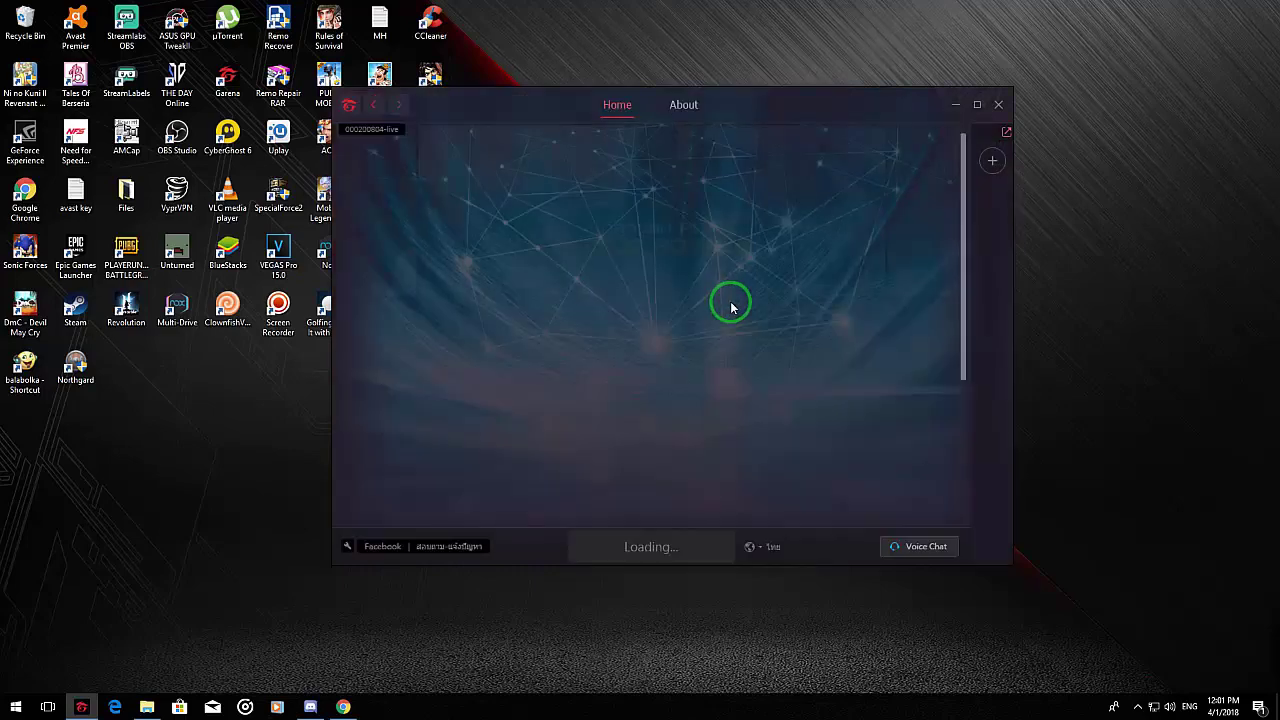
pyautogui.scroll(-5, 748, 443)
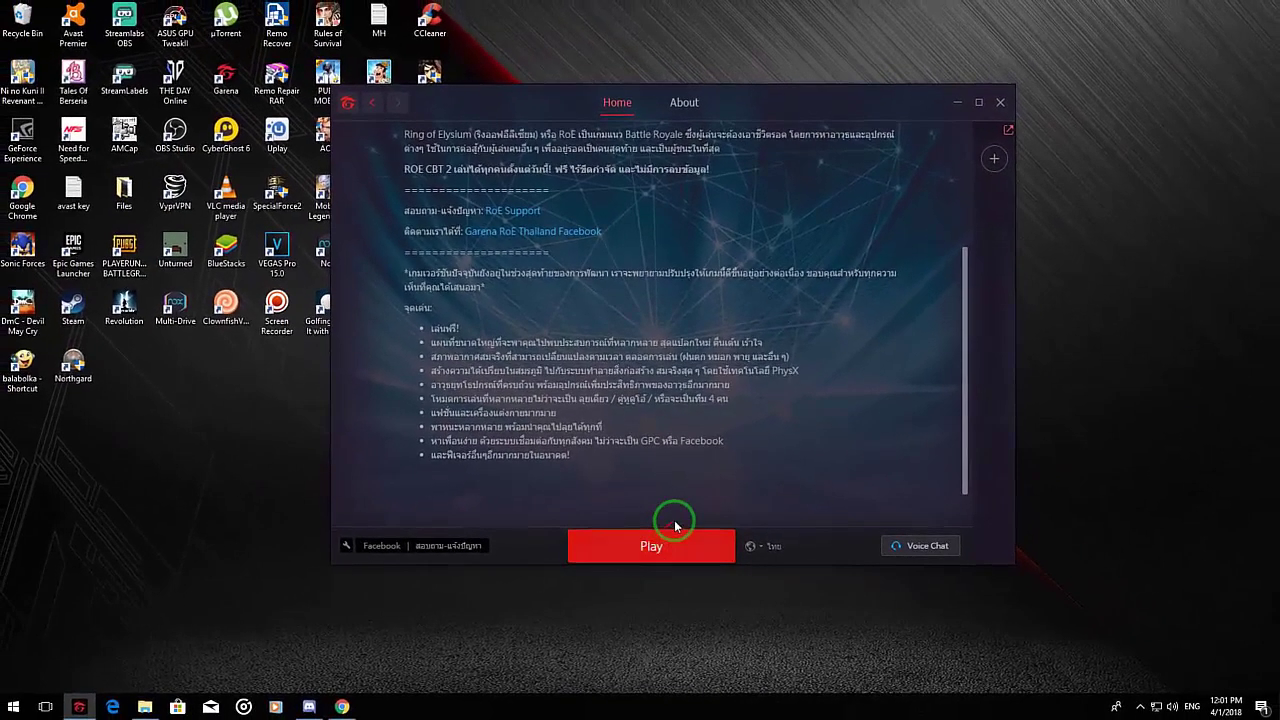
pyautogui.click(660, 559)
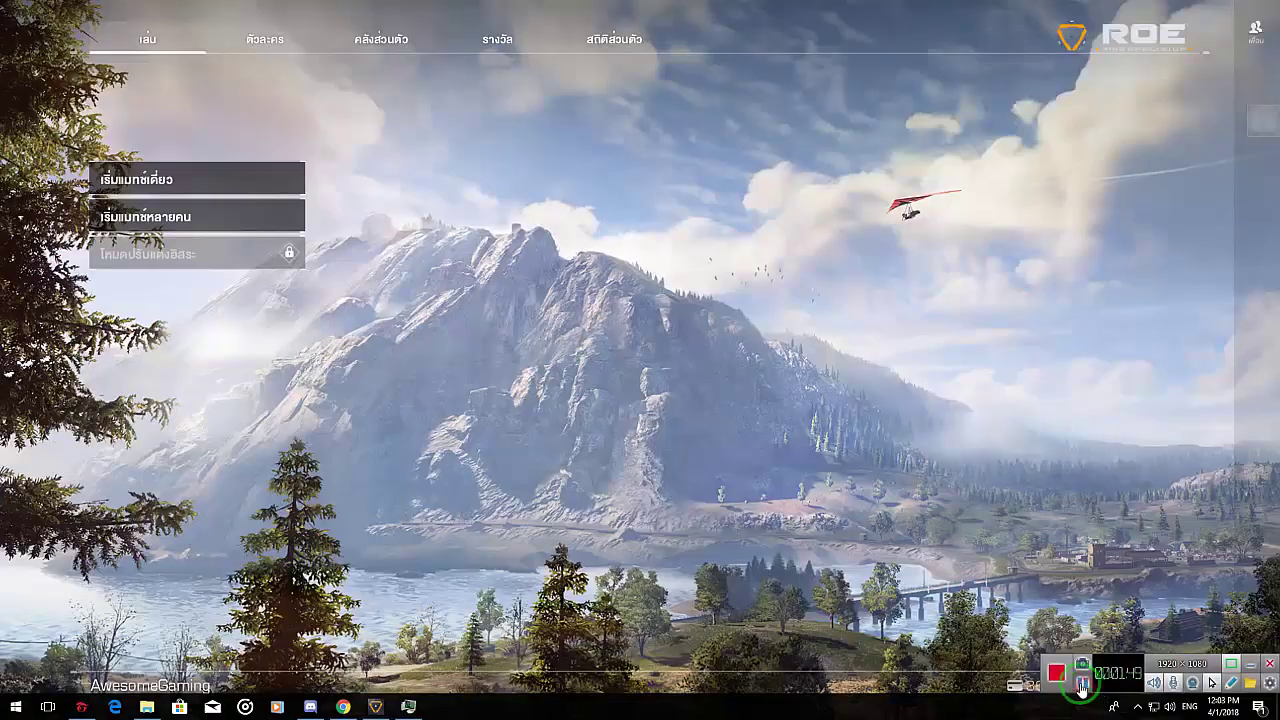
# Step: Check the friends list from Ring of Elysium's main menu
pyautogui.click(1259, 706)
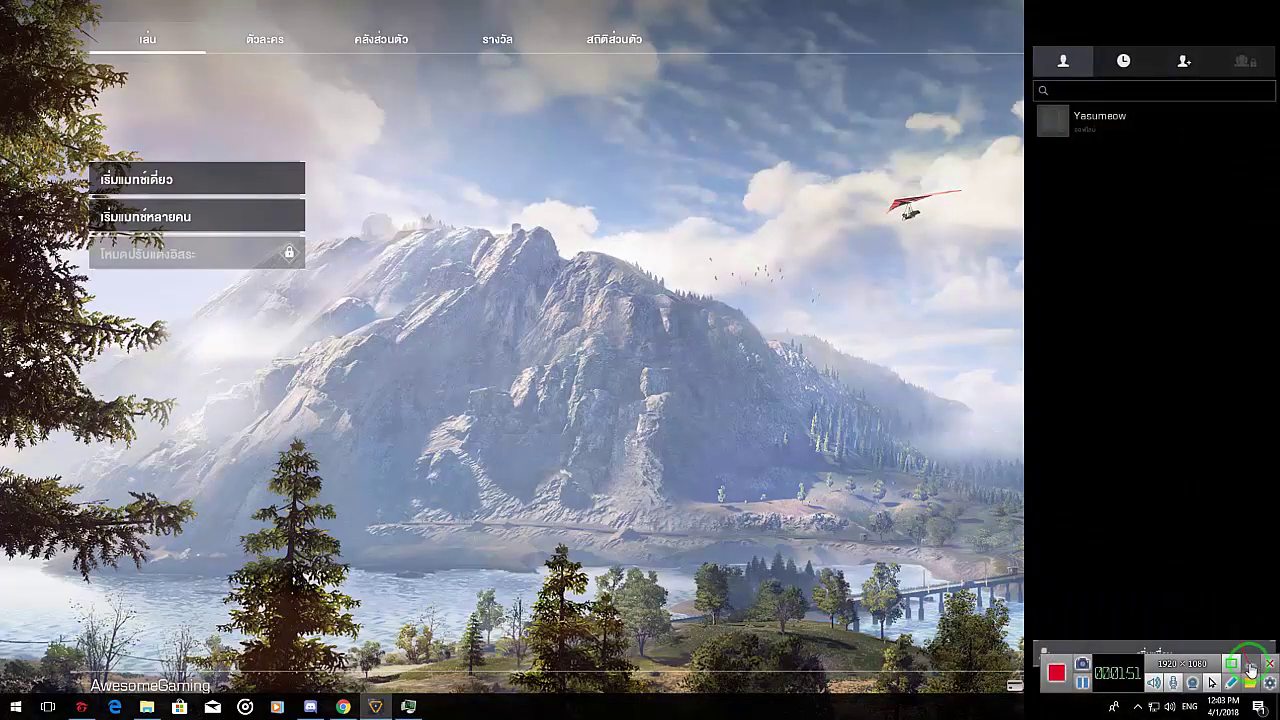
pyautogui.click(720, 258)
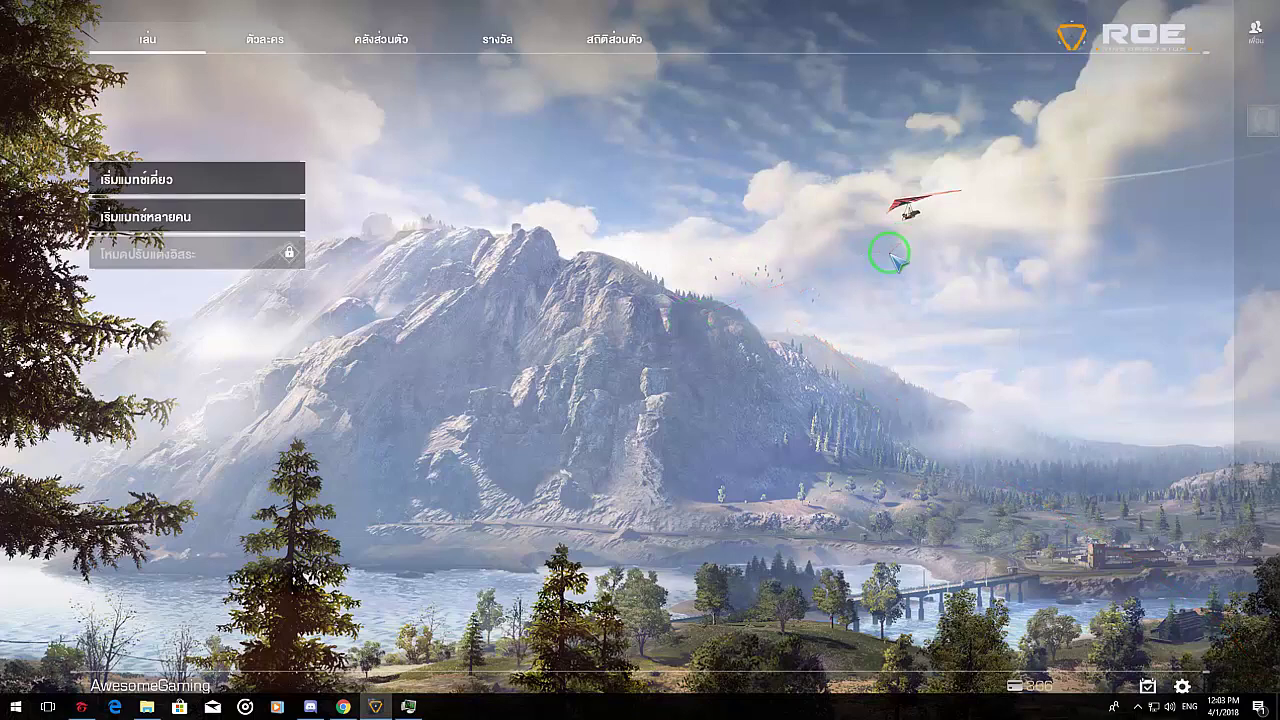
pyautogui.click(1255, 30)
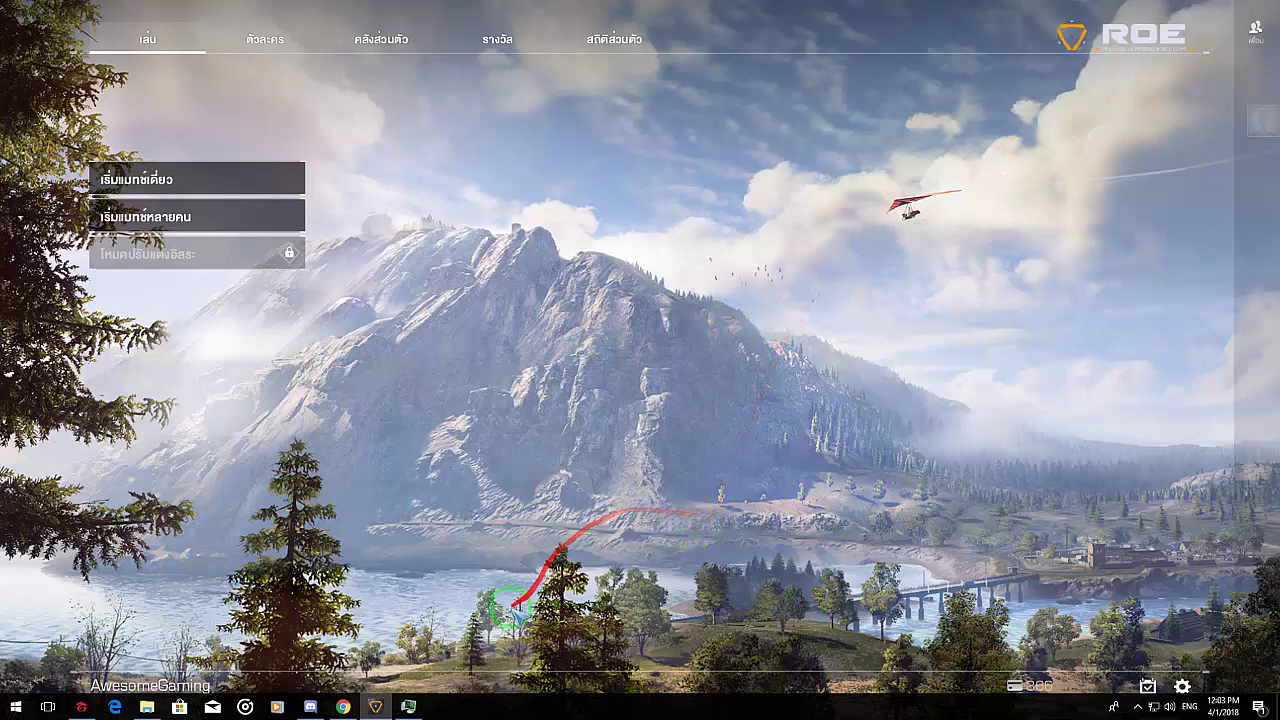
# Step: Lower the main volume in the Sound settings from 70 to 3 and confirm with OK
pyautogui.moveTo(1225, 600)
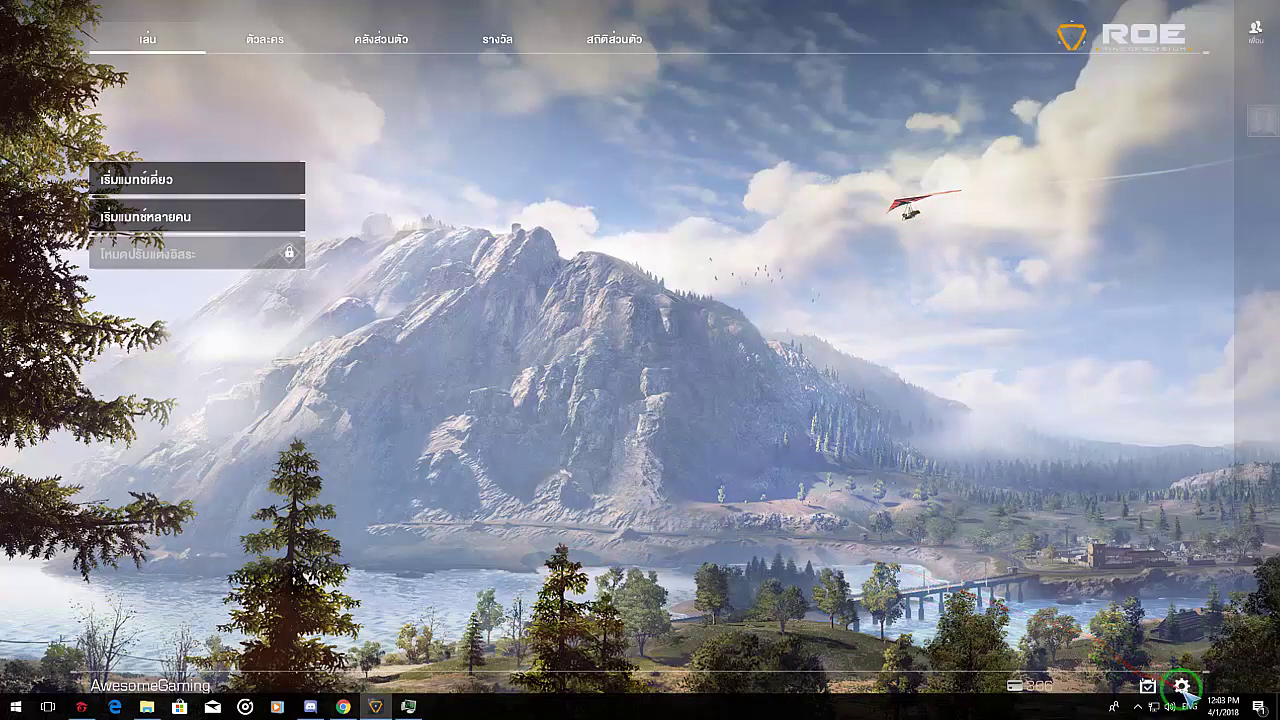
pyautogui.click(1182, 686)
pyautogui.click(232, 250)
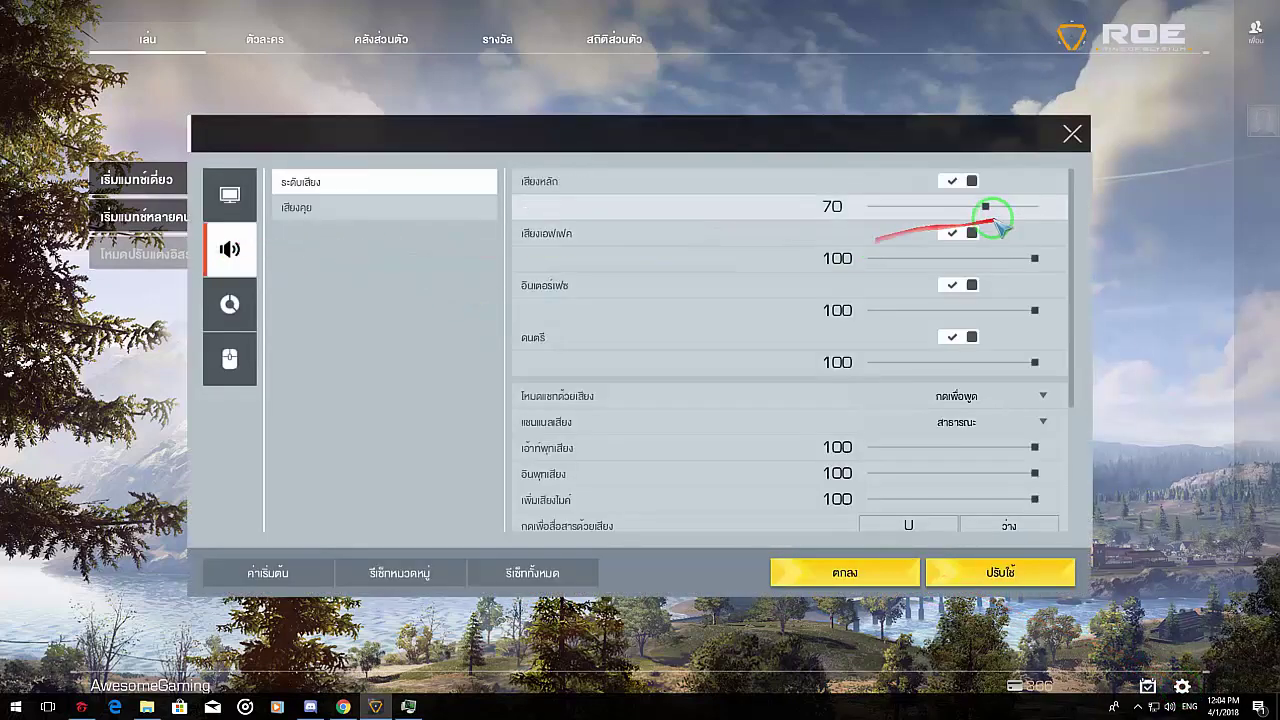
pyautogui.moveTo(985, 206); pyautogui.dragTo(875, 210)
pyautogui.click(900, 571)
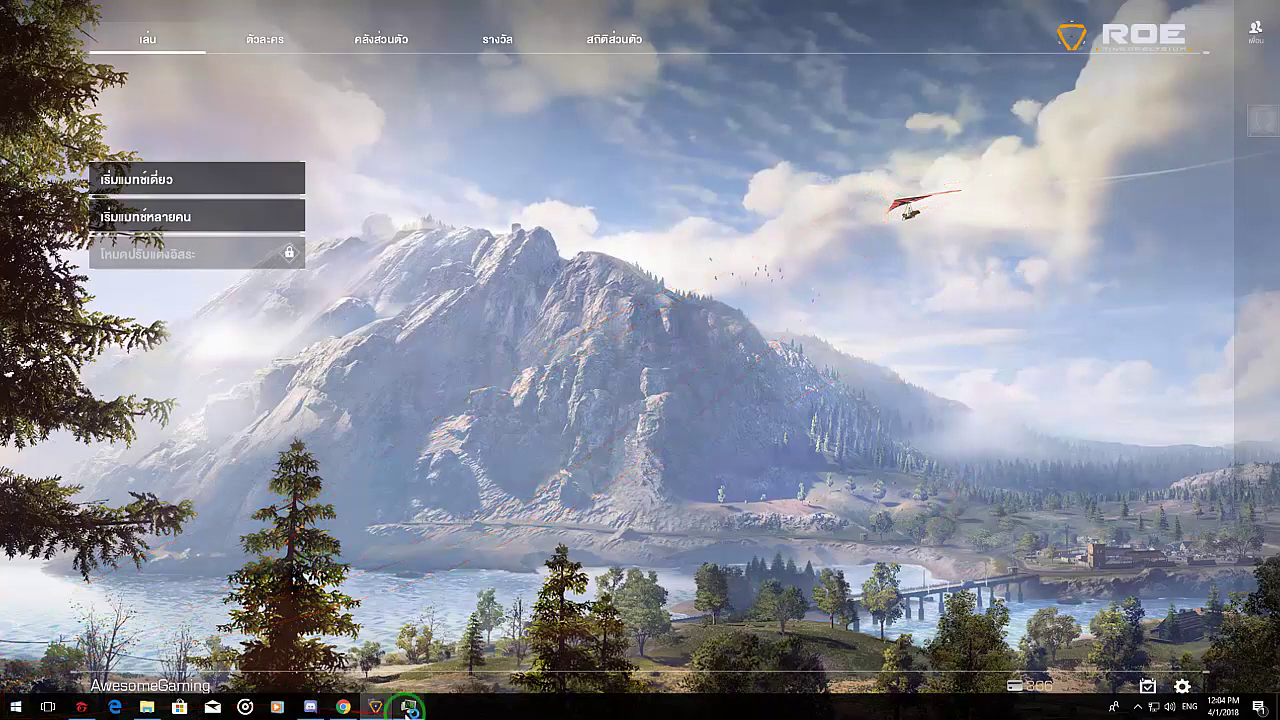
# Step: Bring Process Hacker over the game, reposition it, and scroll to Europa_Client.exe
pyautogui.moveTo(407, 708)
pyautogui.hotkey('alt', 'Tab')
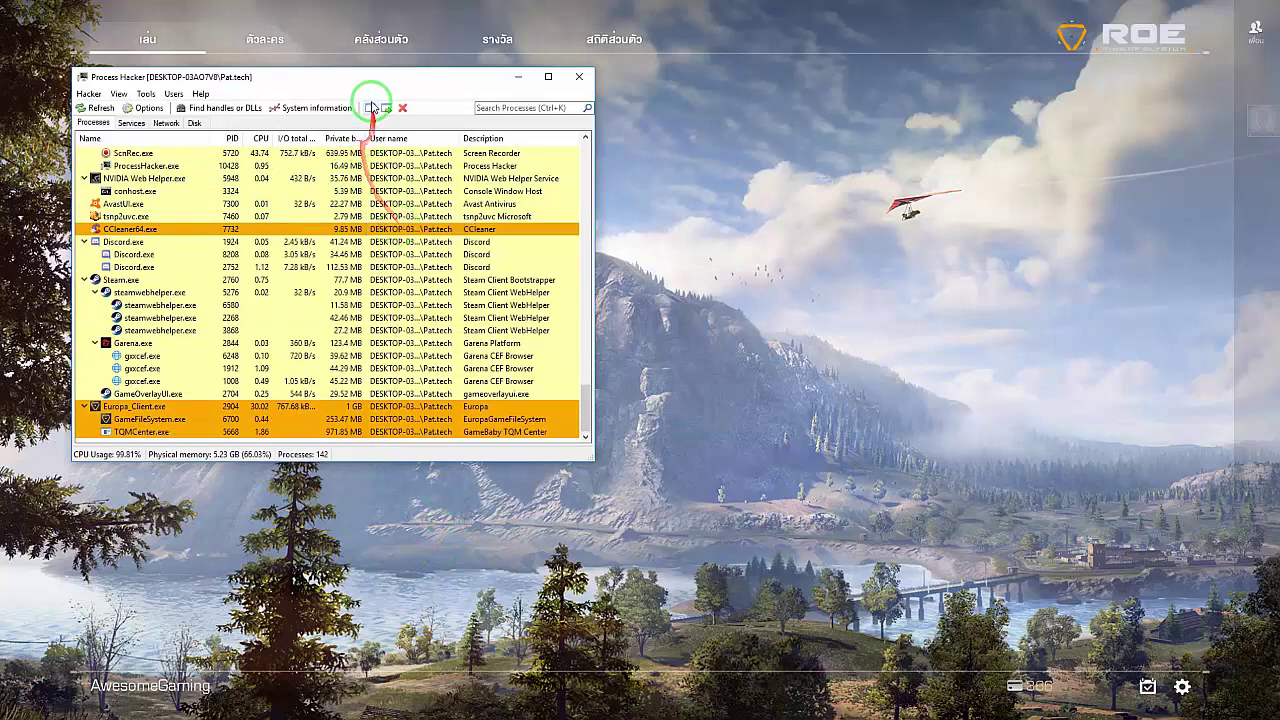
pyautogui.moveTo(365, 79); pyautogui.dragTo(449, 131)
pyautogui.scroll(6, 437, 340)
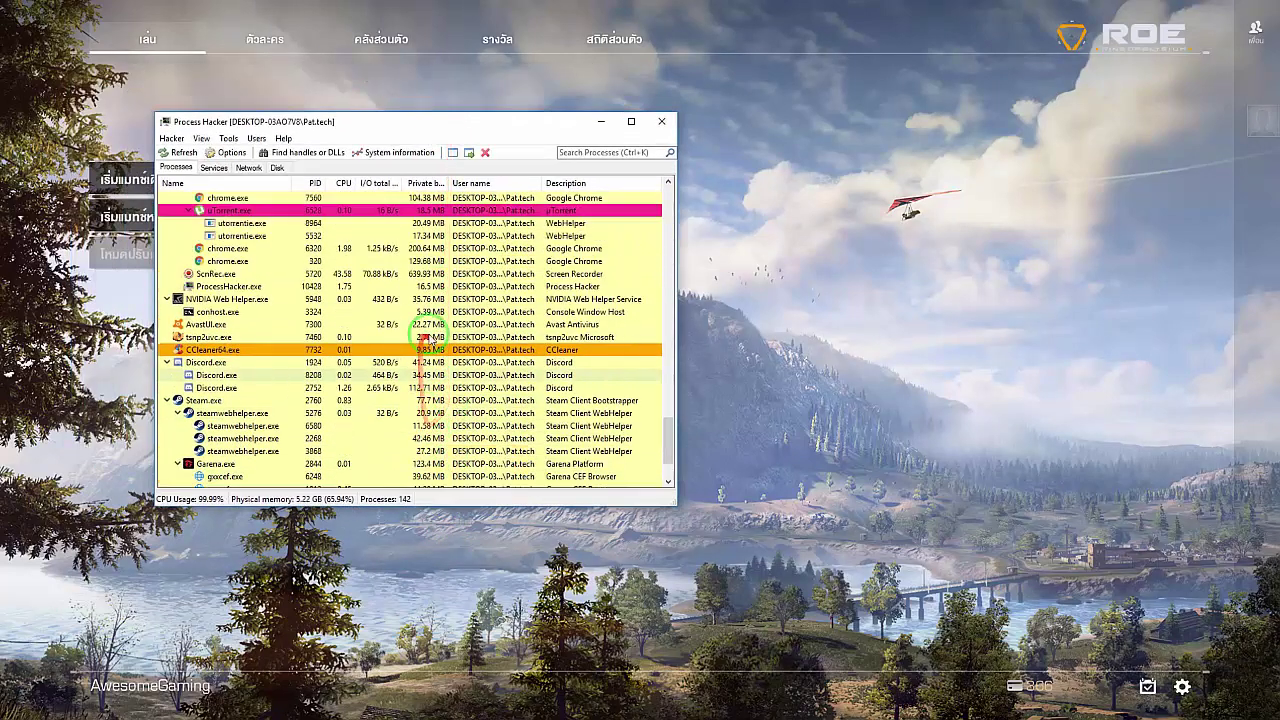
pyautogui.scroll(-6, 437, 340)
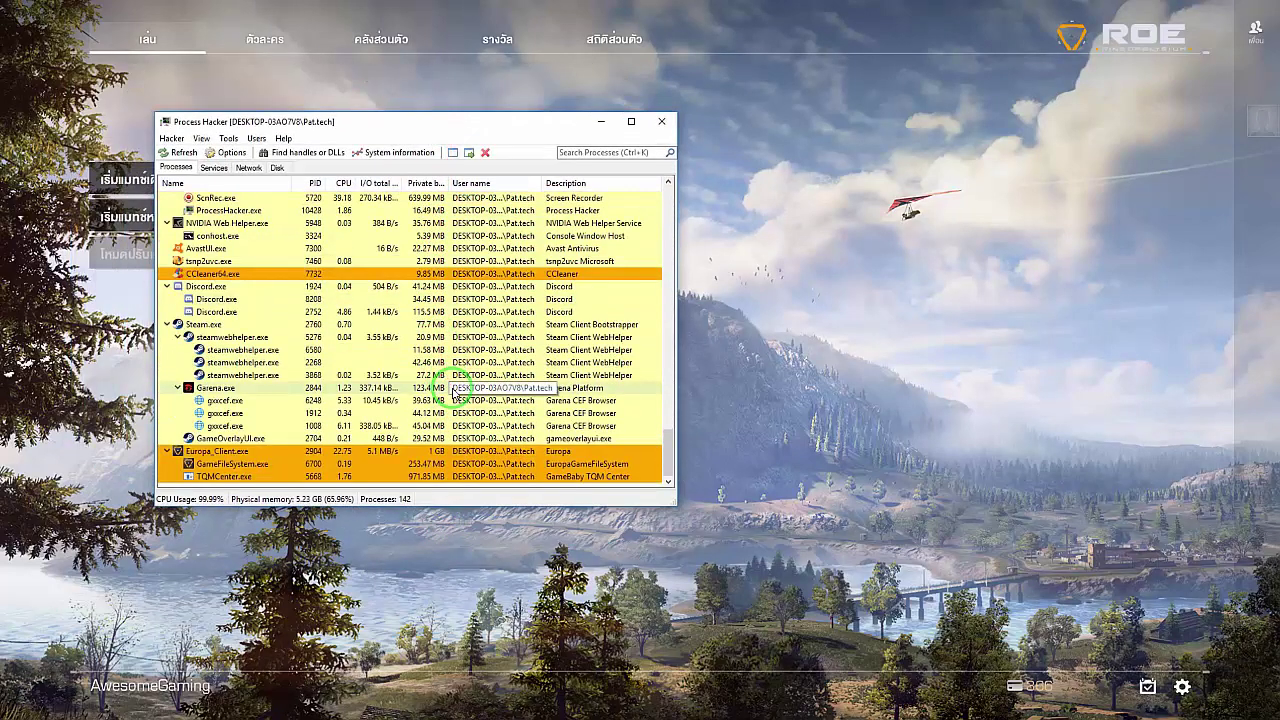
# Step: Open Europa_Client.exe's Properties and display its full command line in a separate window
pyautogui.rightClick(203, 457)
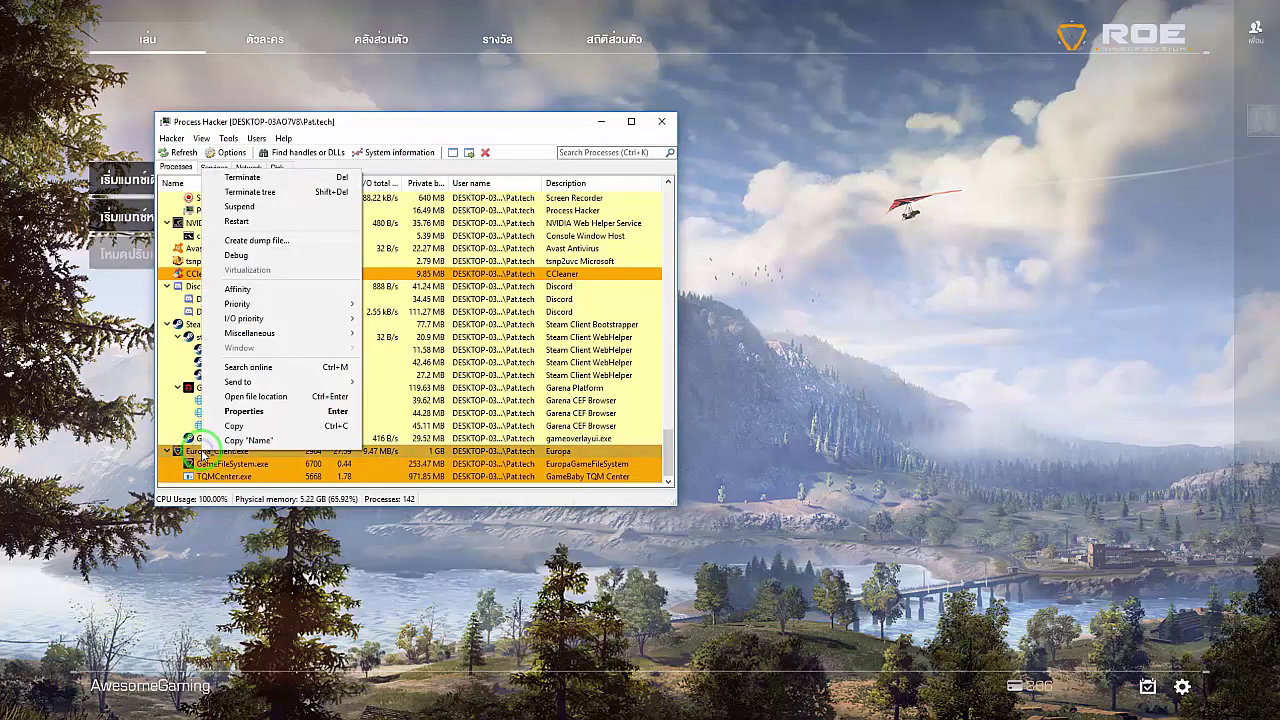
pyautogui.click(240, 414)
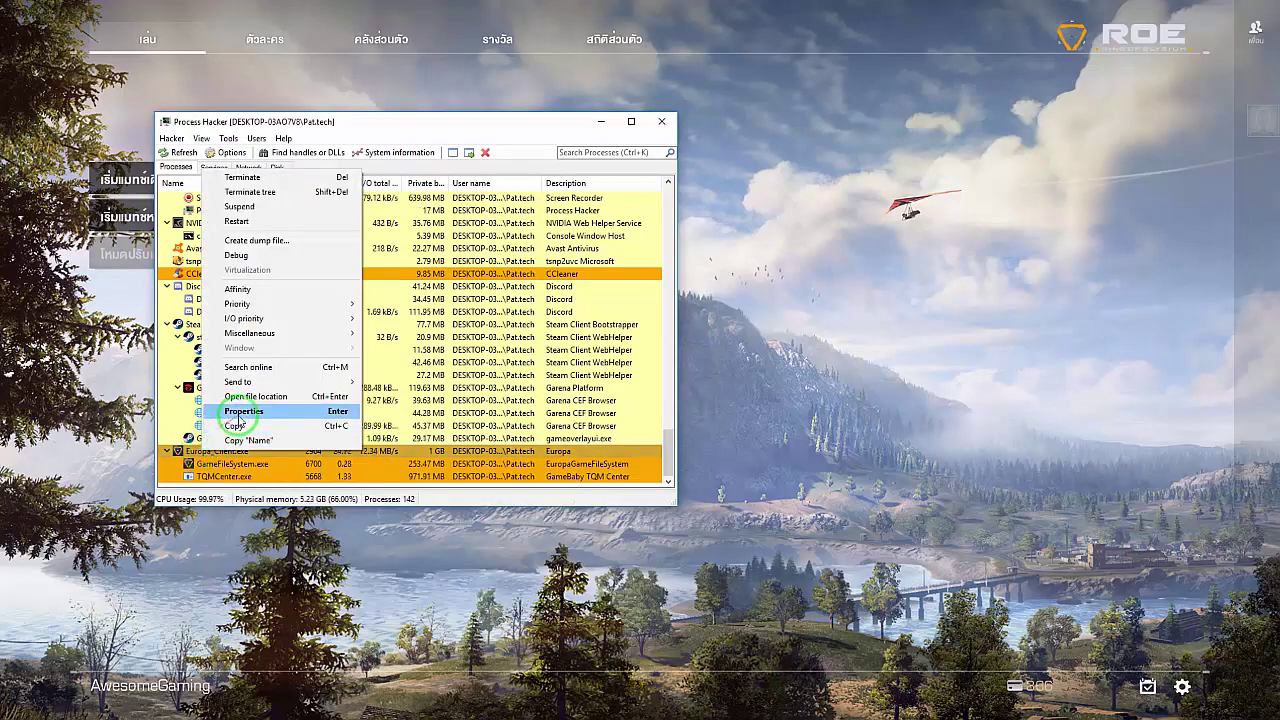
pyautogui.click(294, 411)
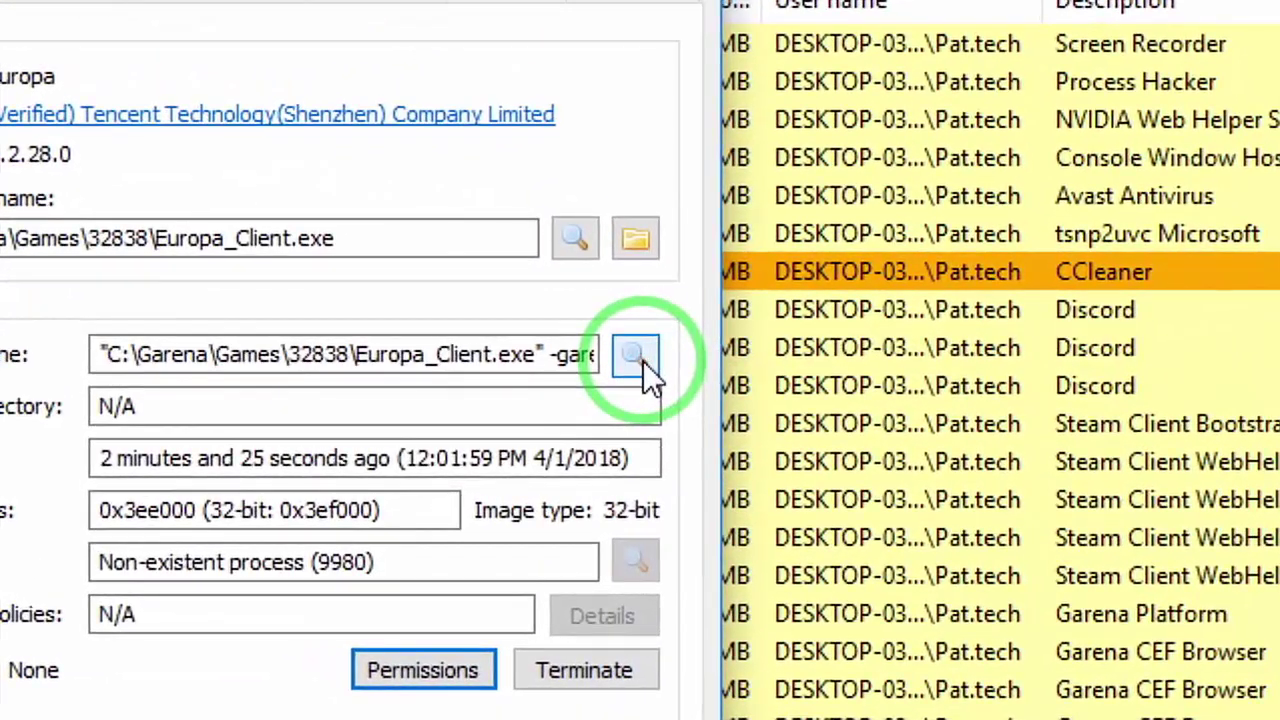
pyautogui.click(643, 357)
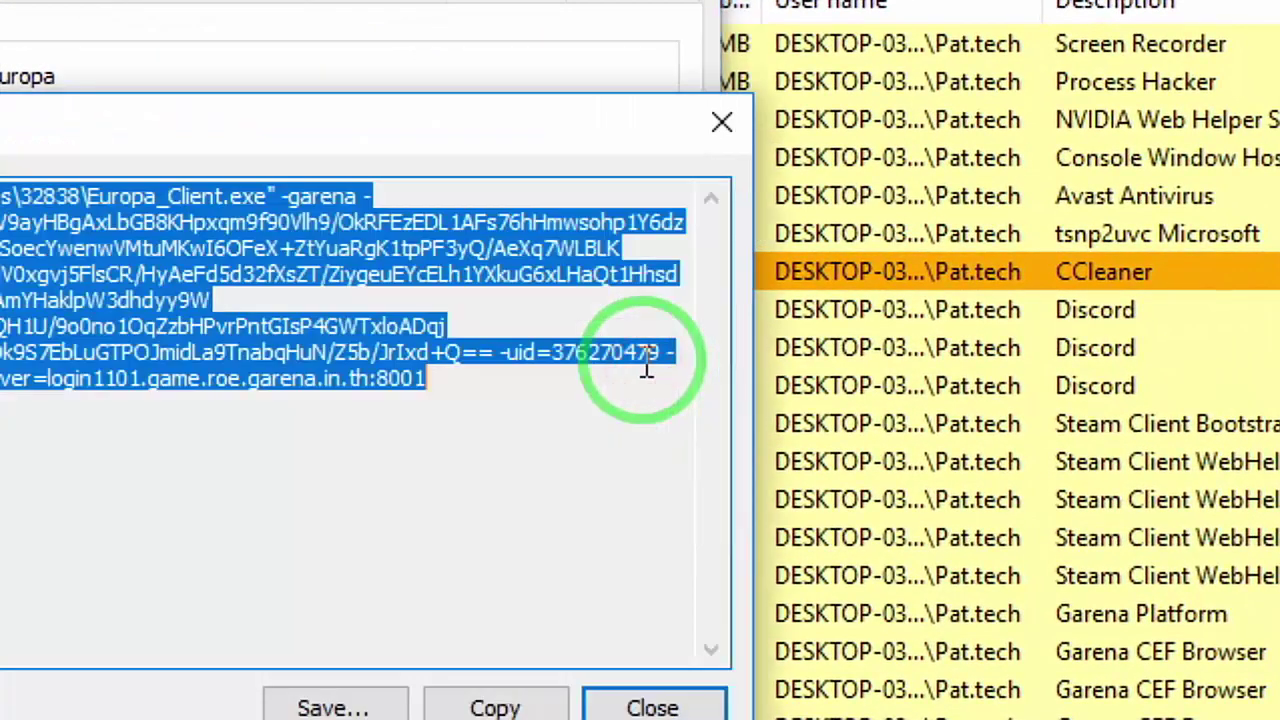
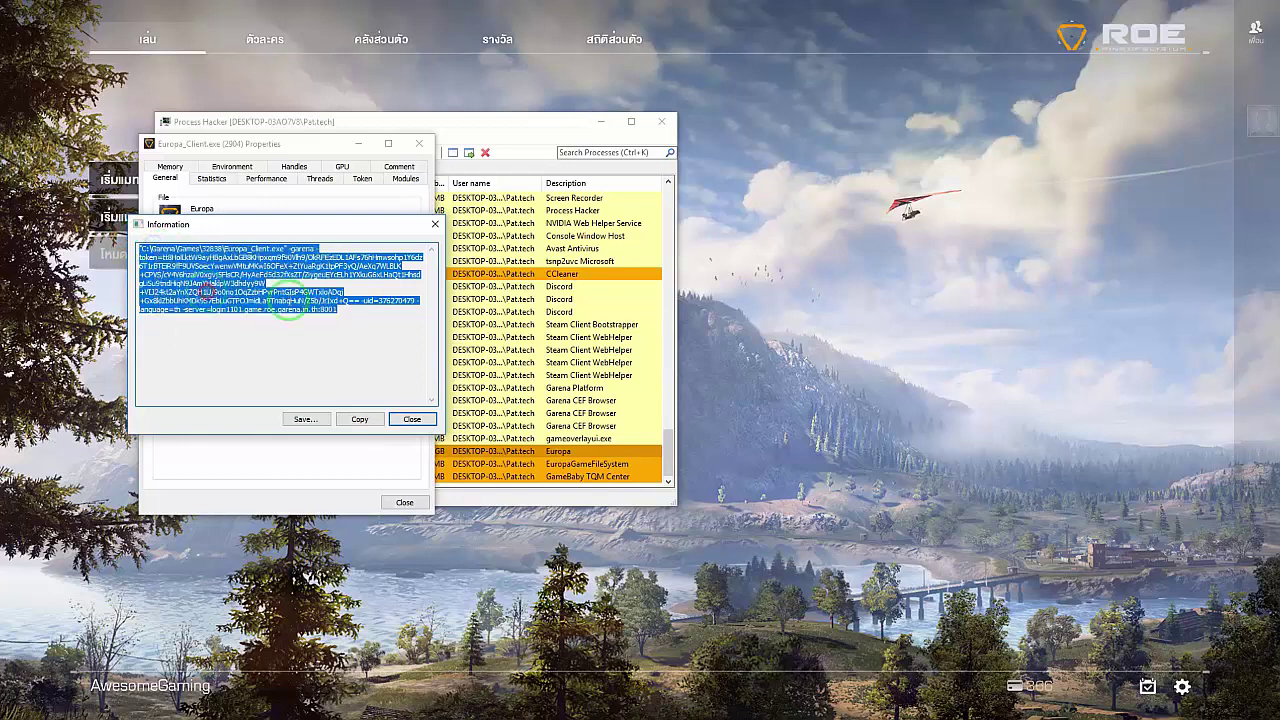
# Step: Close the Europa_Client.exe information and properties windows and minimize Process Hacker
pyautogui.click(414, 420)
pyautogui.click(404, 502)
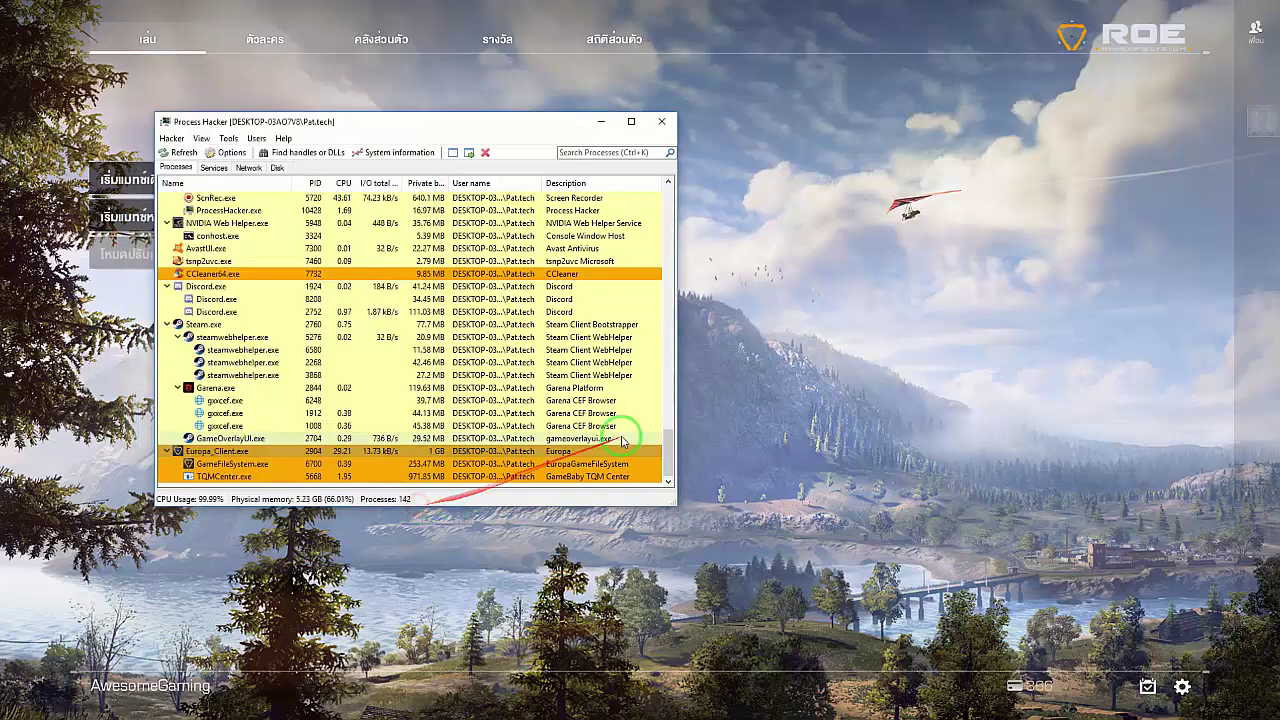
pyautogui.click(600, 121)
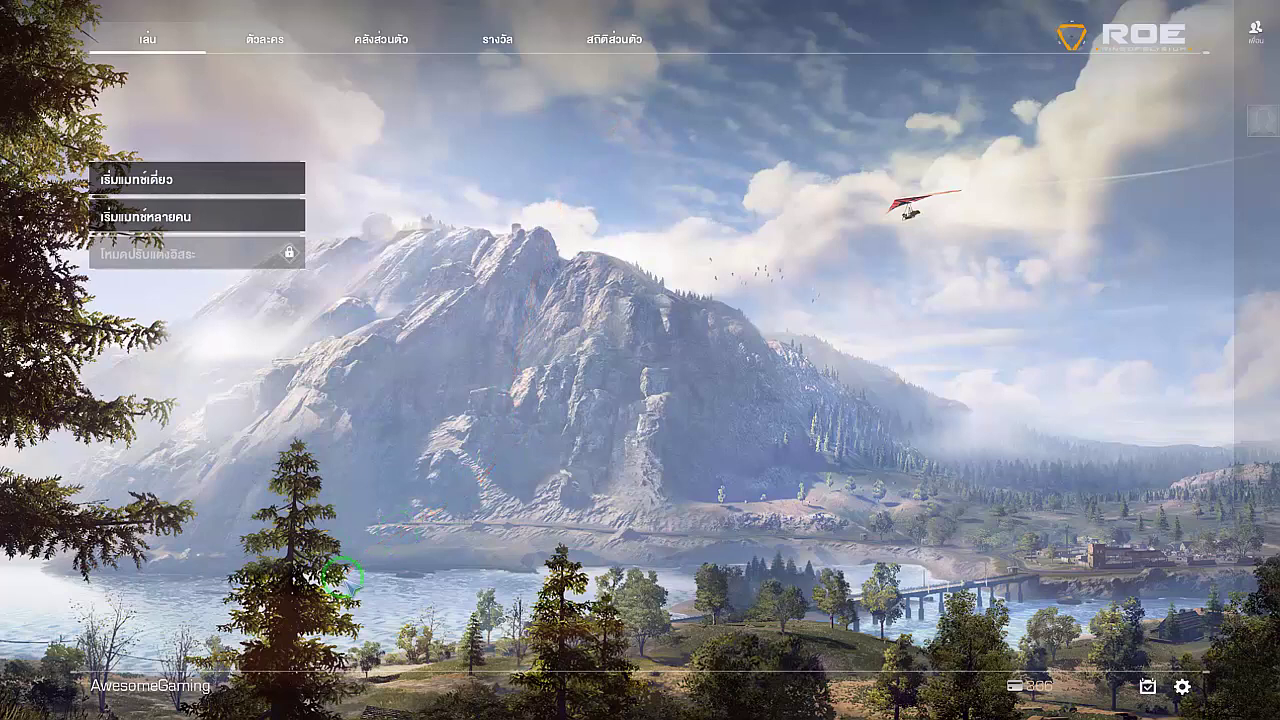
# Step: Launch a new blank Notepad document from the Run prompt
pyautogui.press('super')
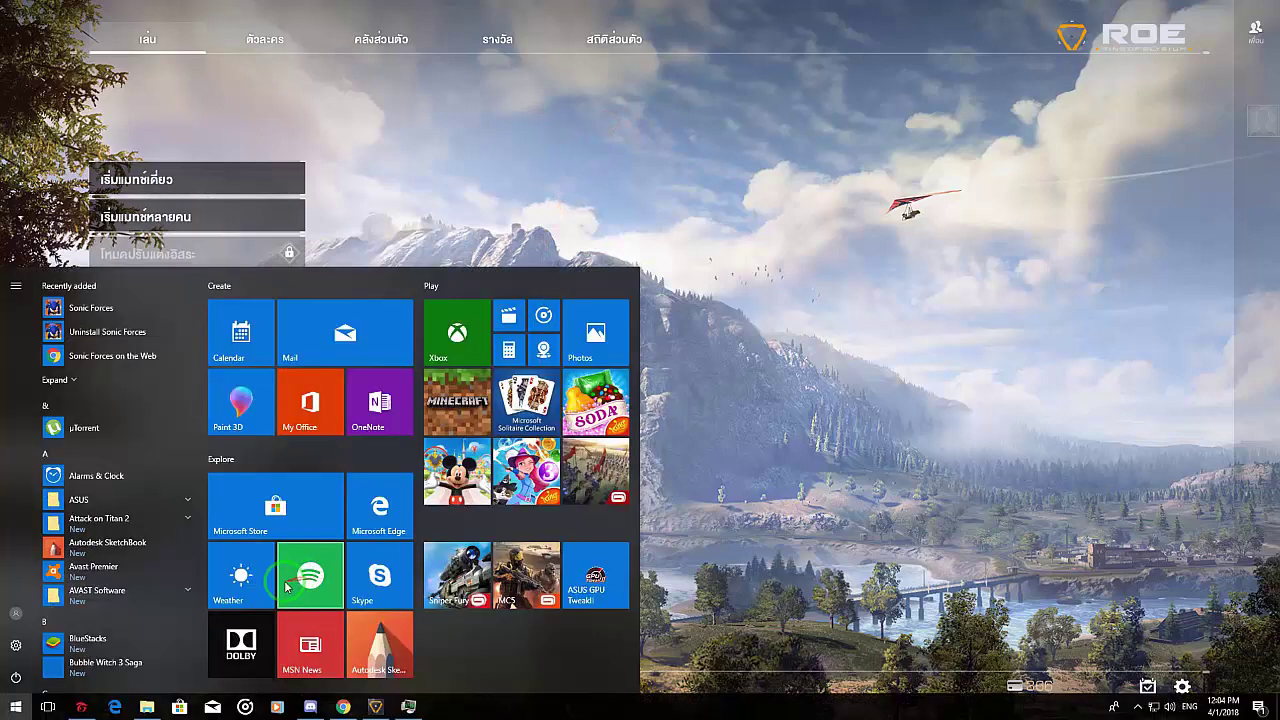
pyautogui.click(182, 665)
pyautogui.press('super+r')
pyautogui.press('Return')
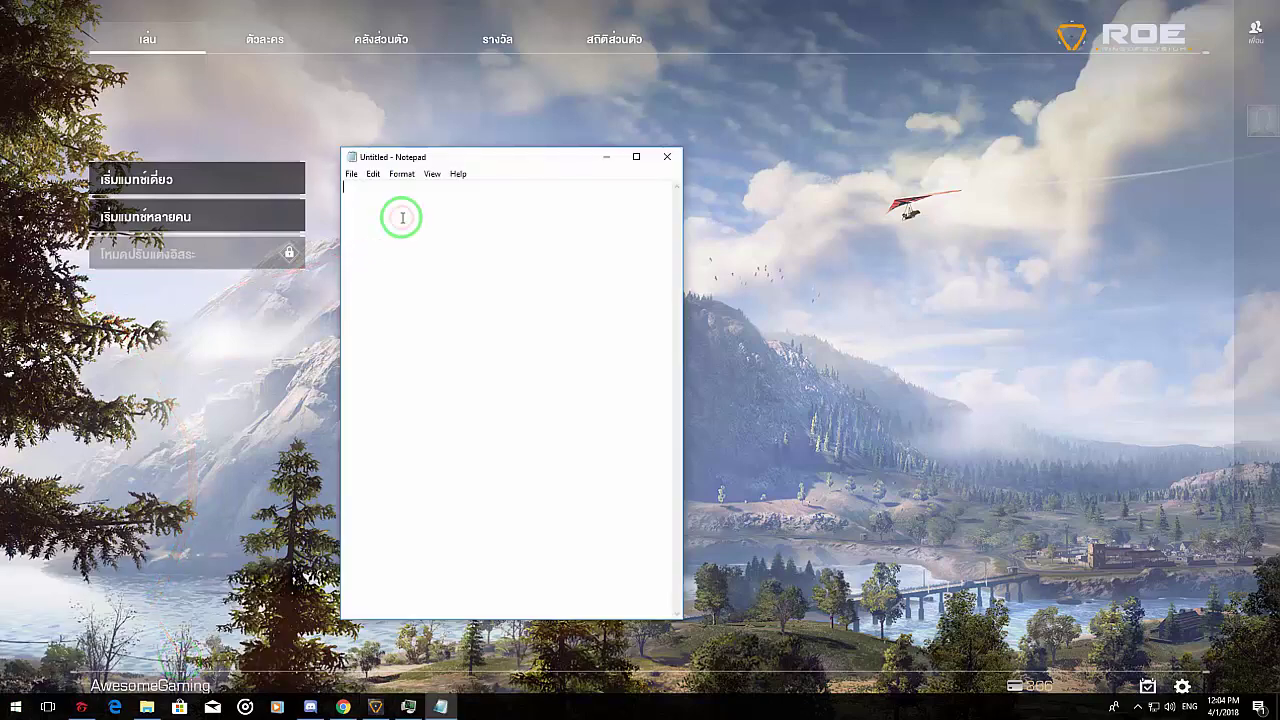
pyautogui.hotkey('ctrl', 'v')
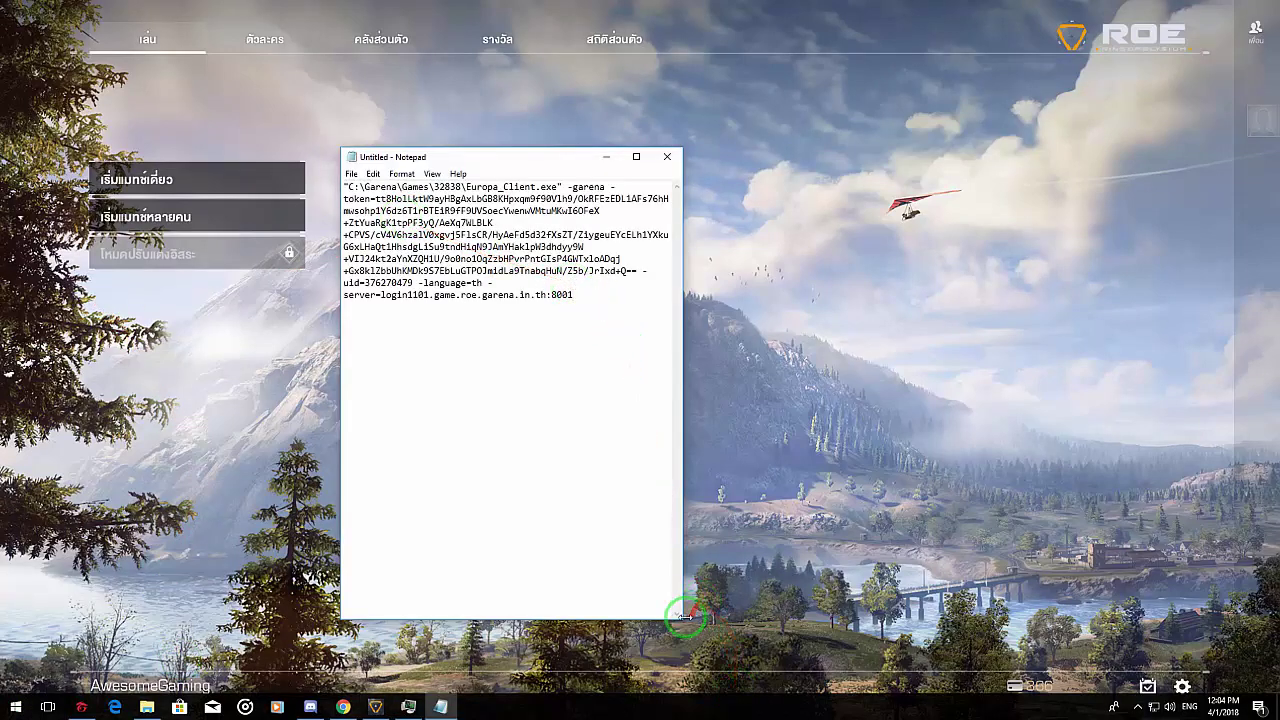
pyautogui.moveTo(678, 621); pyautogui.dragTo(671, 547)
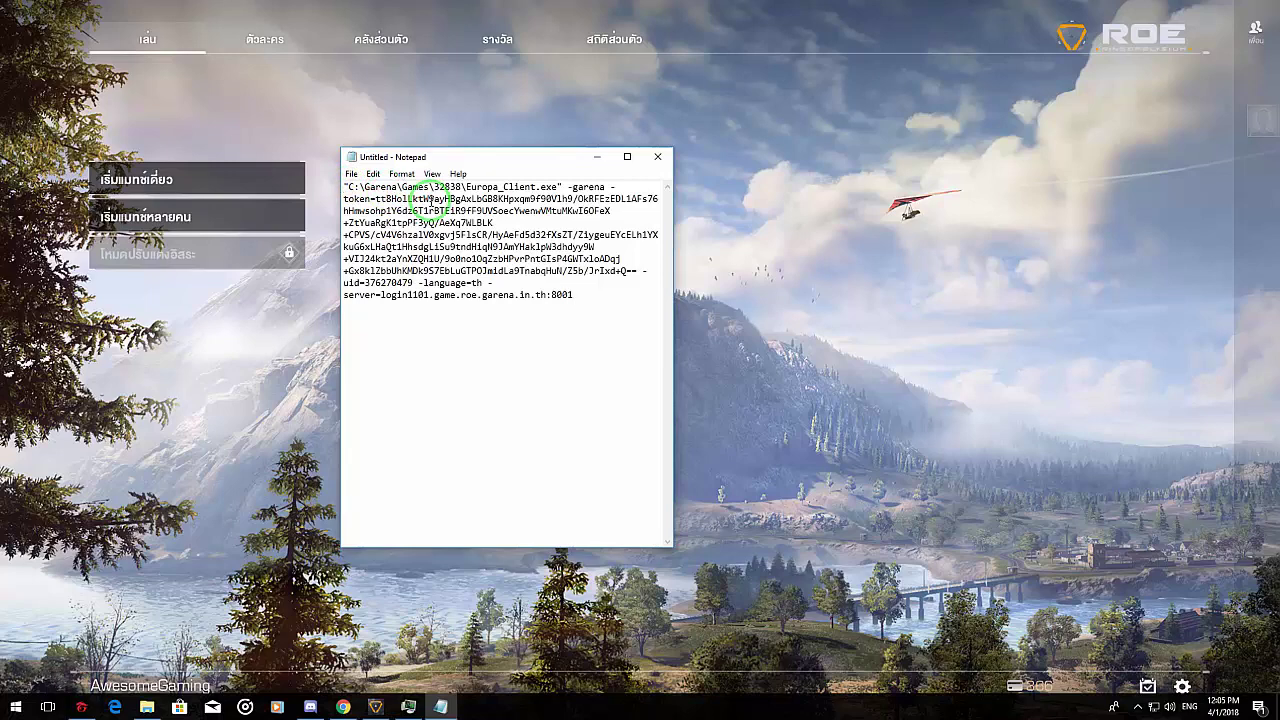
pyautogui.write('@ech')
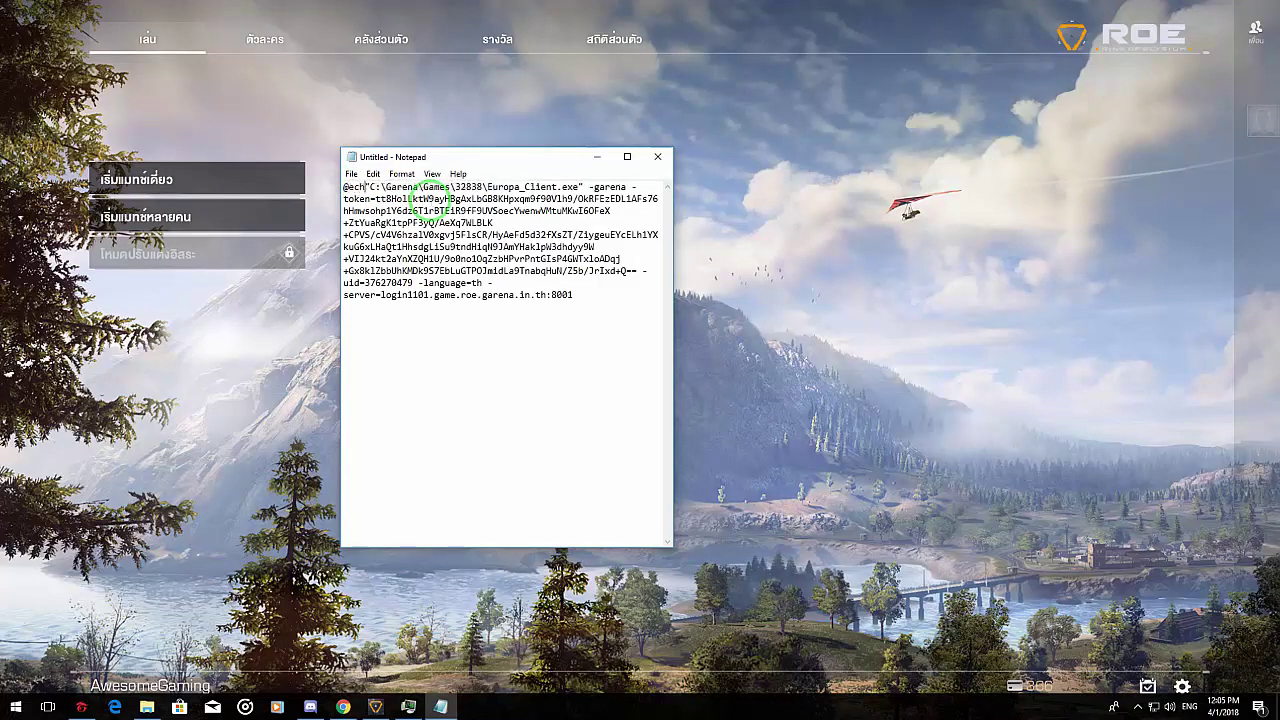
pyautogui.write('o off')
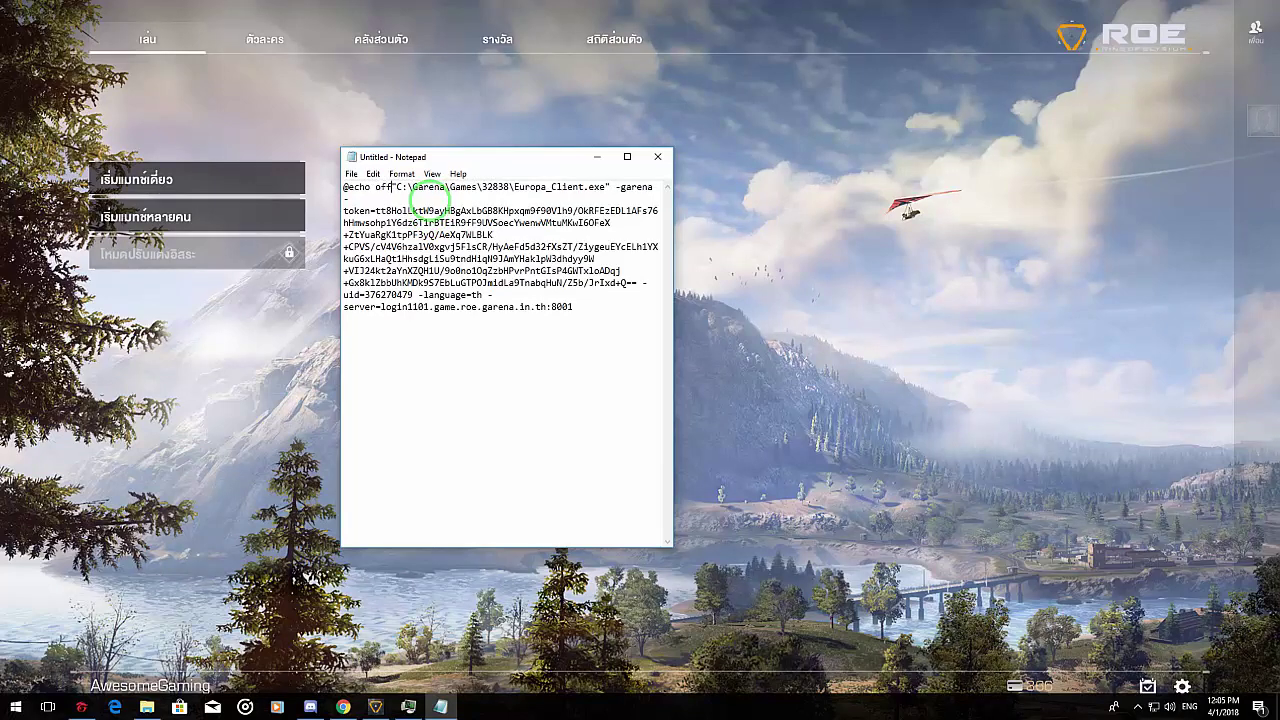
pyautogui.press('Return')
pyautogui.press('Return')
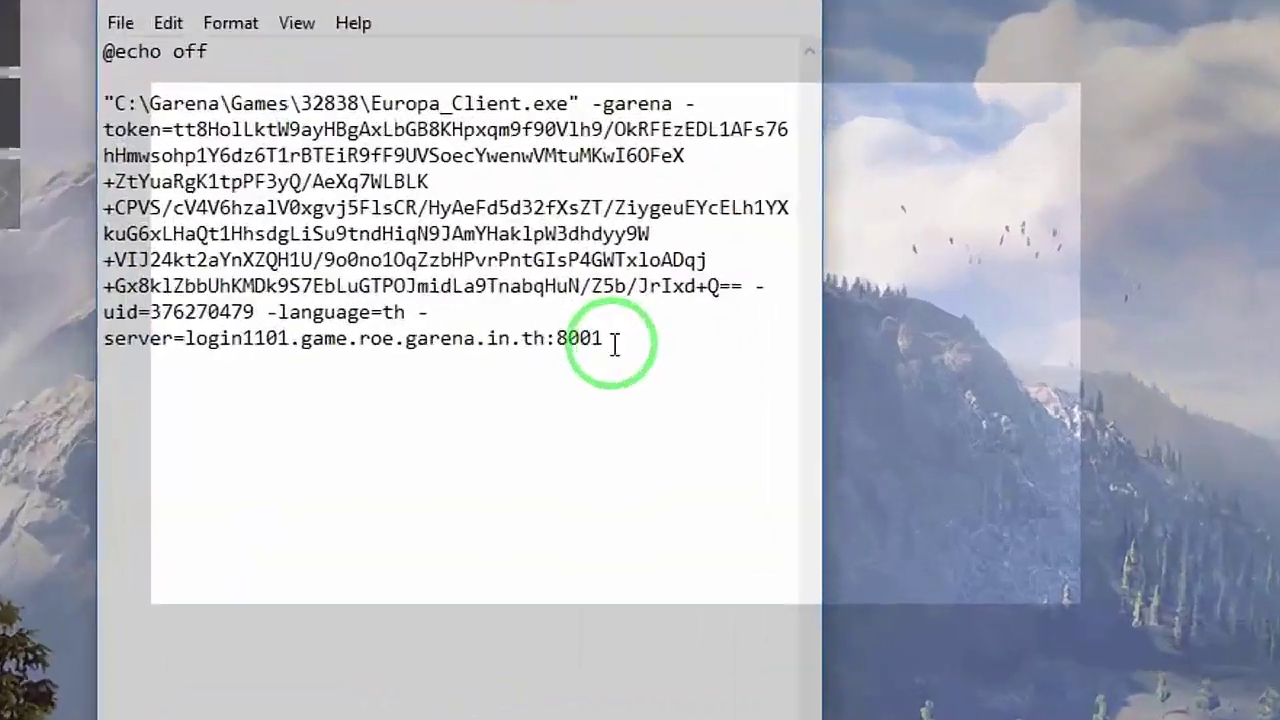
pyautogui.click(580, 320)
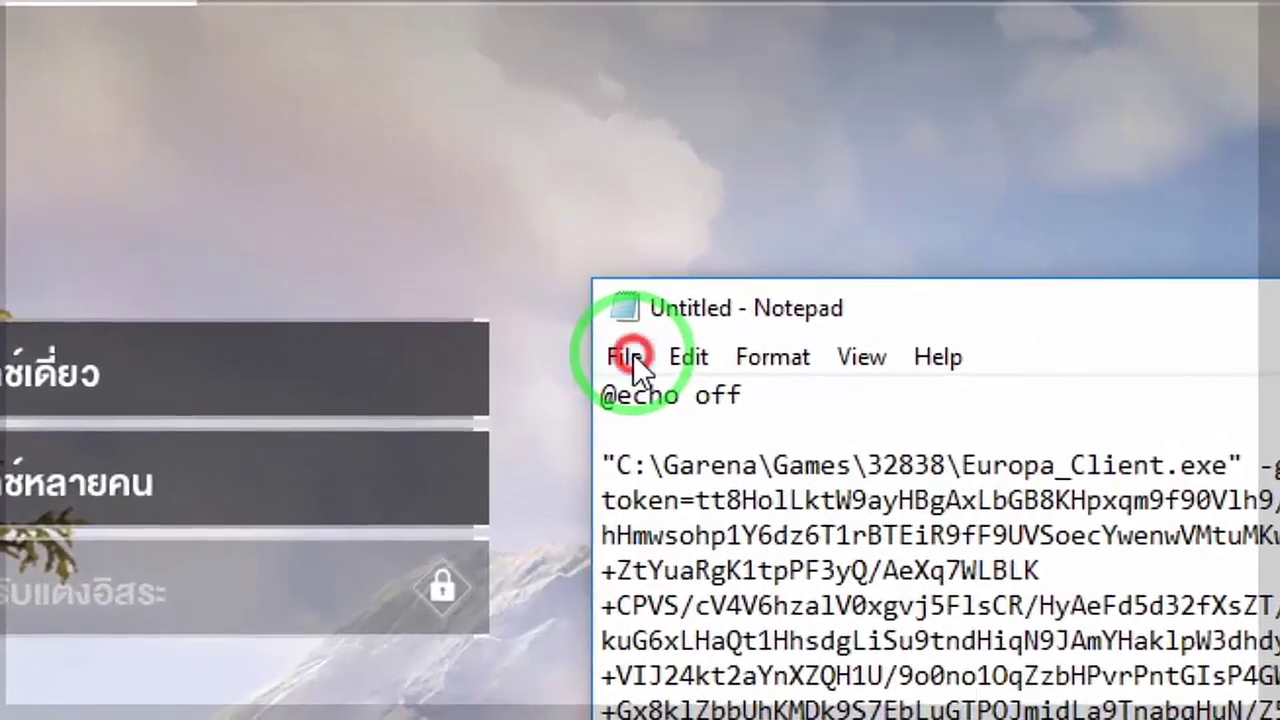
# Step: Save the Notepad script to the Desktop with the file name 'ROE EN.bat'
pyautogui.click(353, 175)
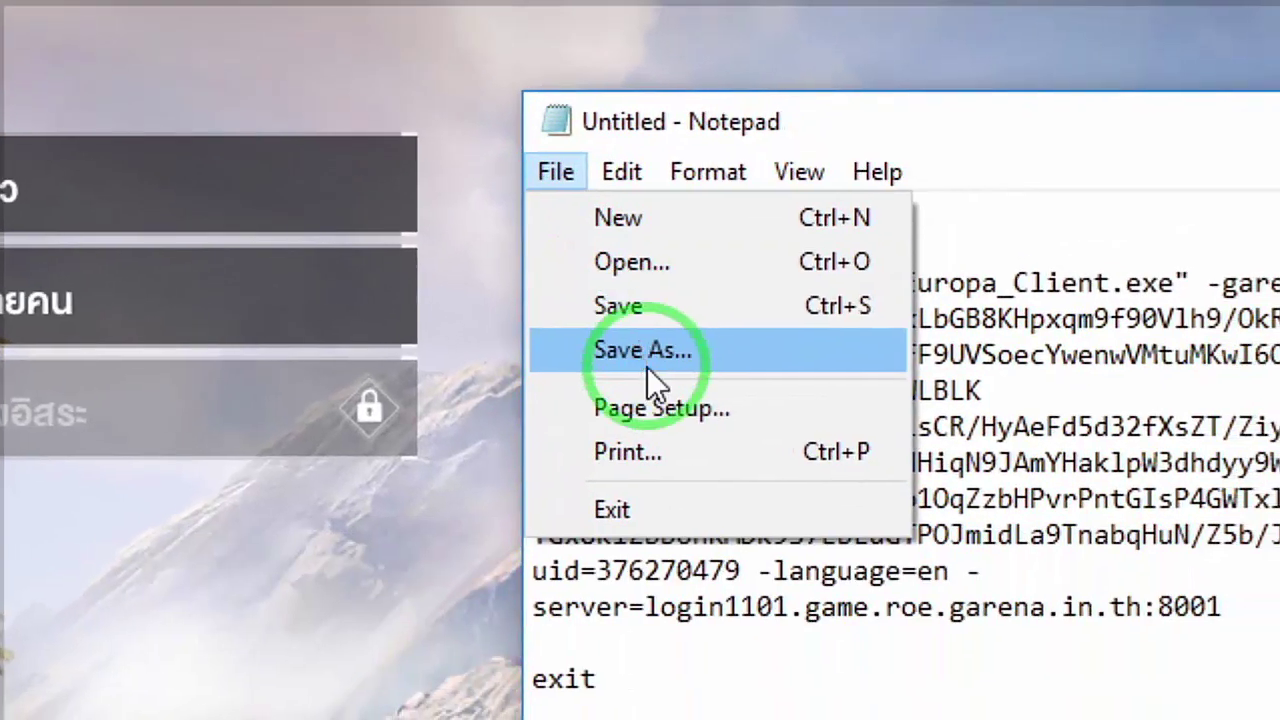
pyautogui.click(725, 549)
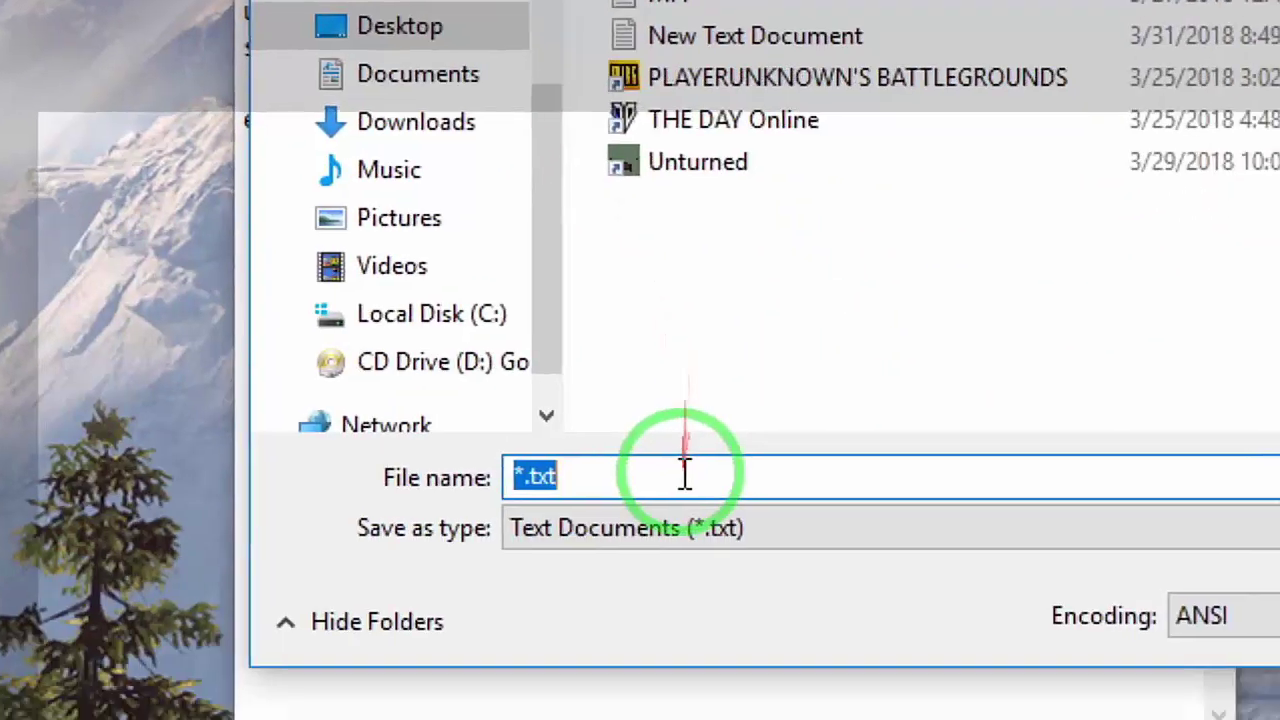
pyautogui.click(685, 474)
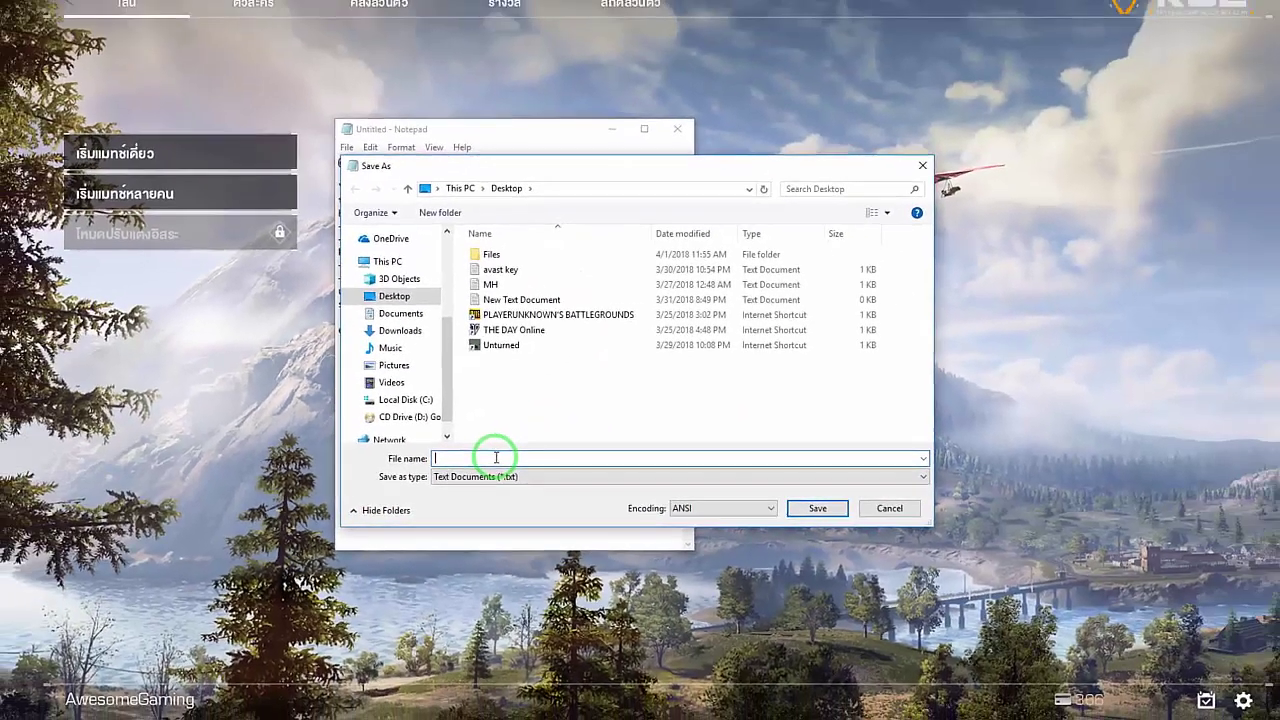
pyautogui.write('R')
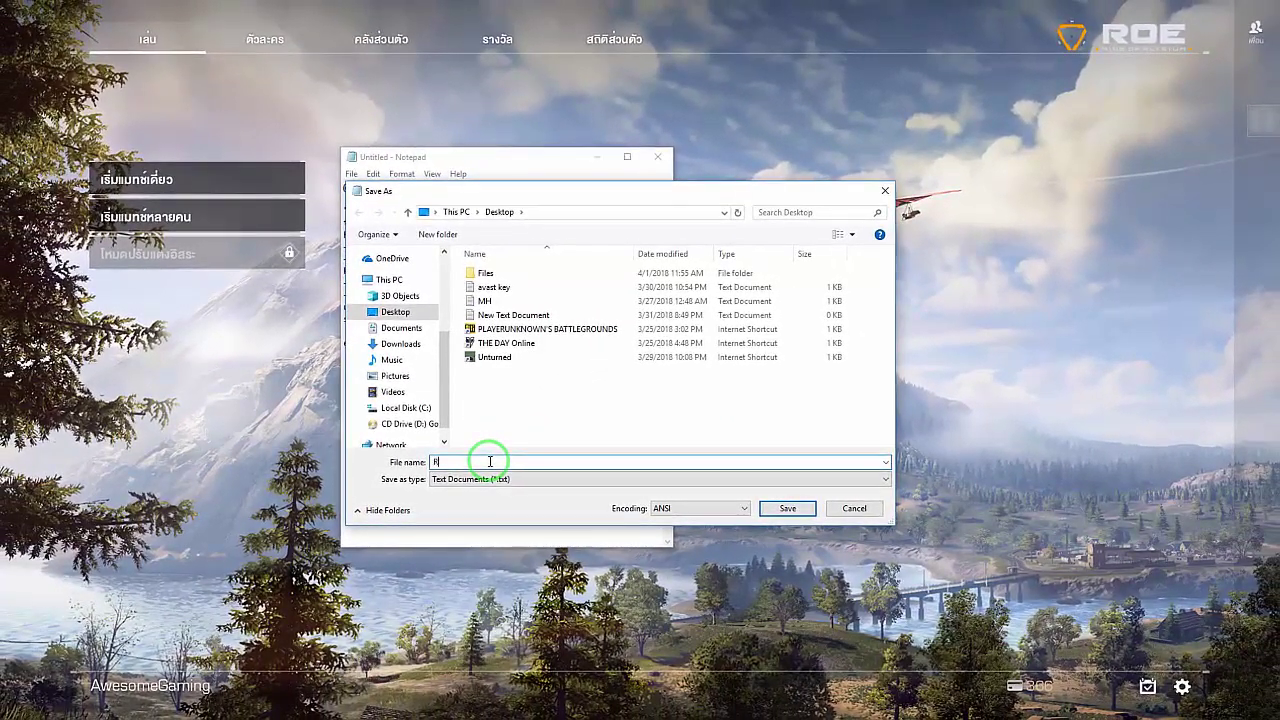
pyautogui.write('OE EN.bat')
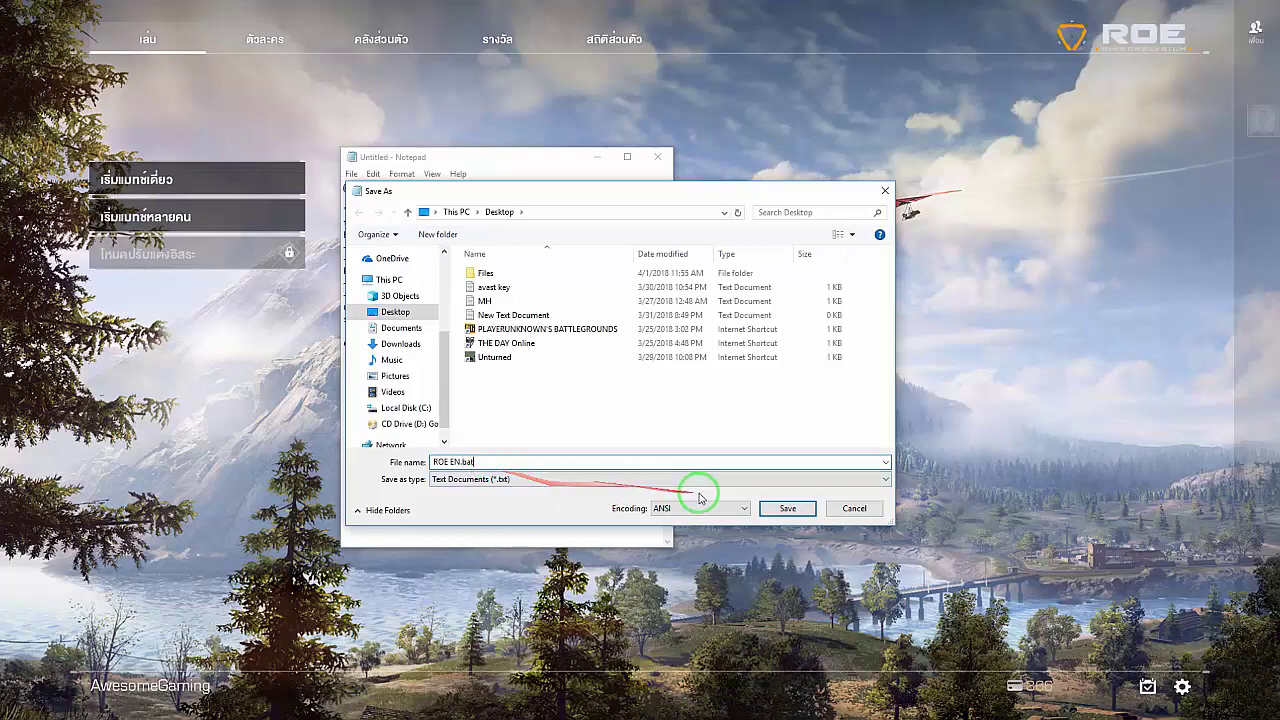
pyautogui.click(396, 313)
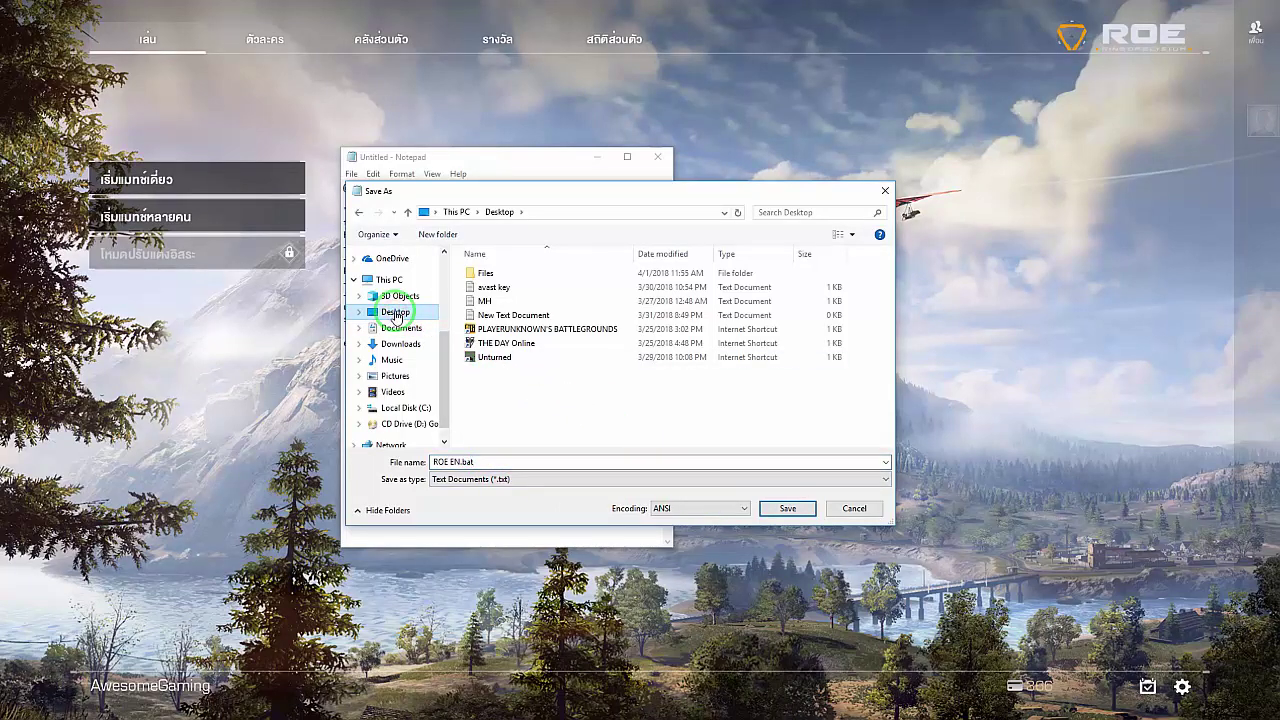
pyautogui.click(791, 509)
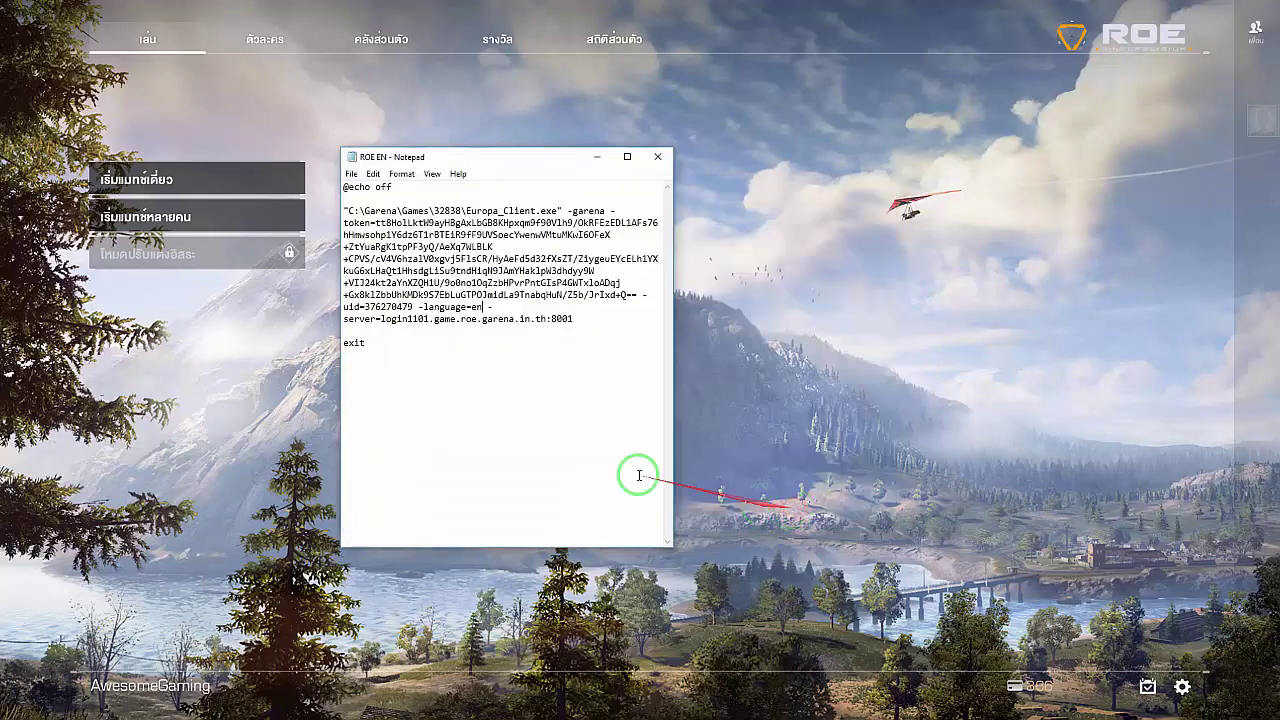
# Step: Close Notepad, then quit Ring of Elysium from its pause menu and confirm the exit
pyautogui.click(658, 158)
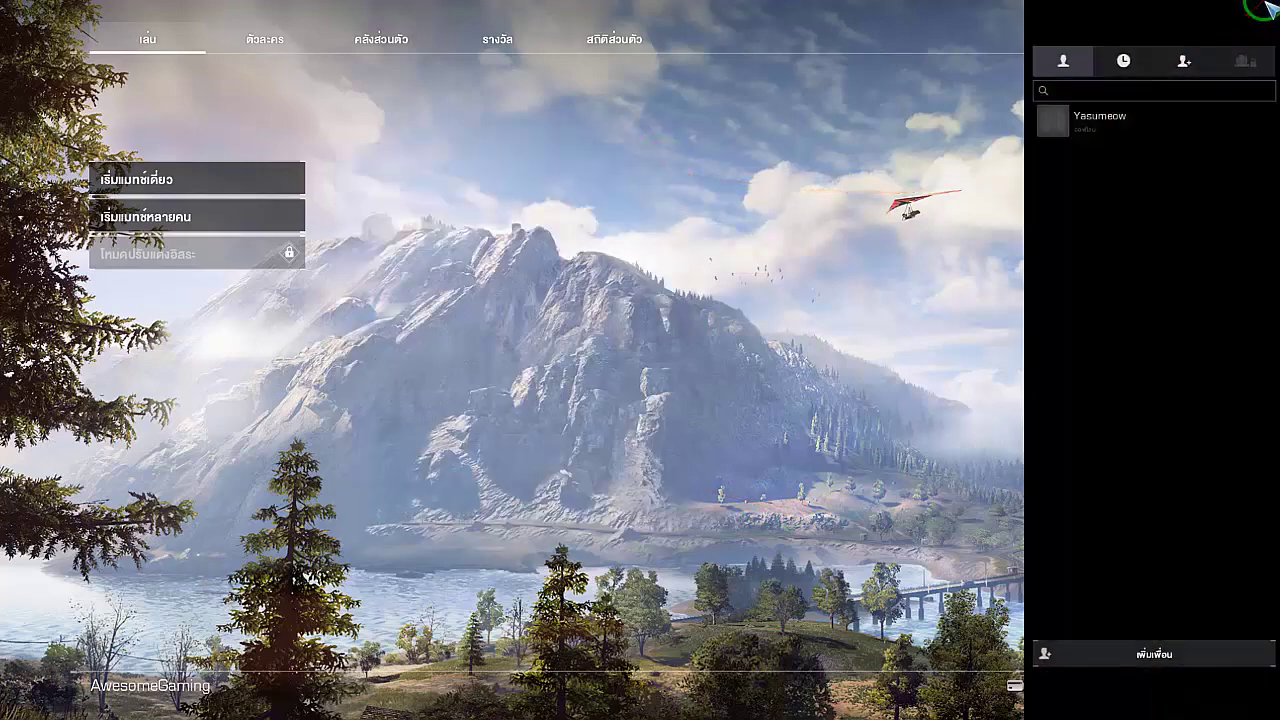
pyautogui.press('Escape')
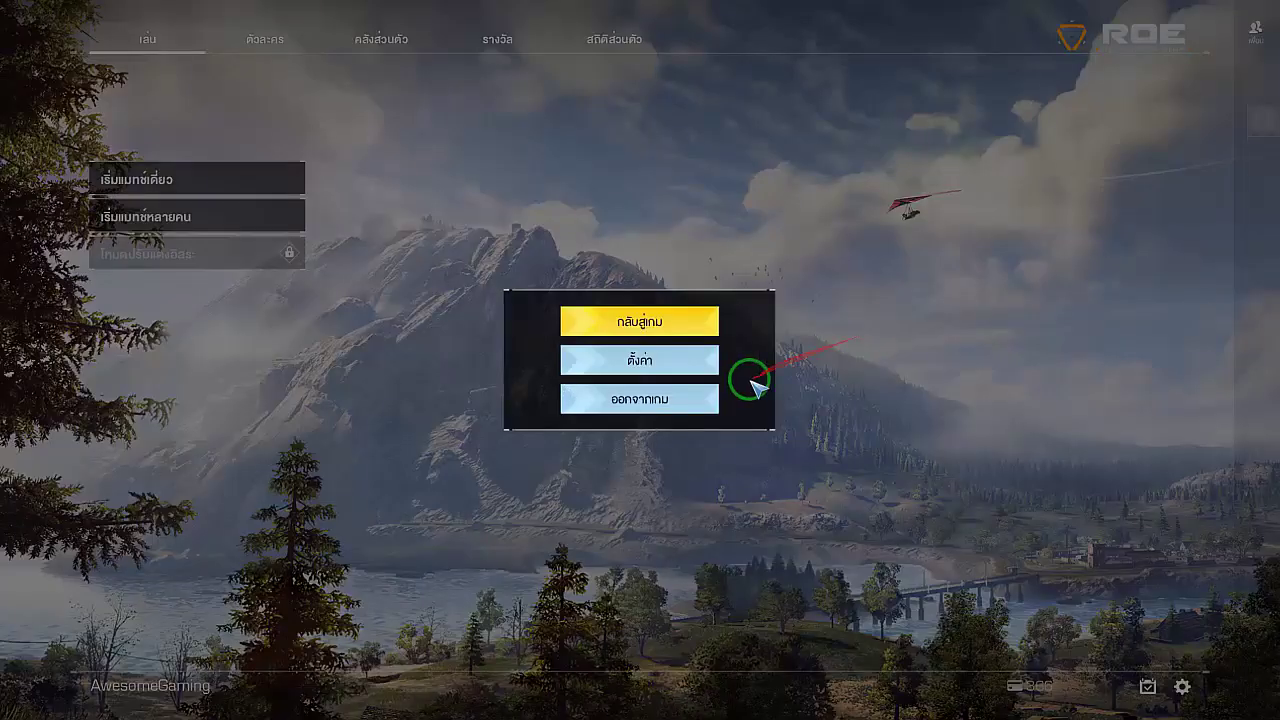
pyautogui.click(655, 320)
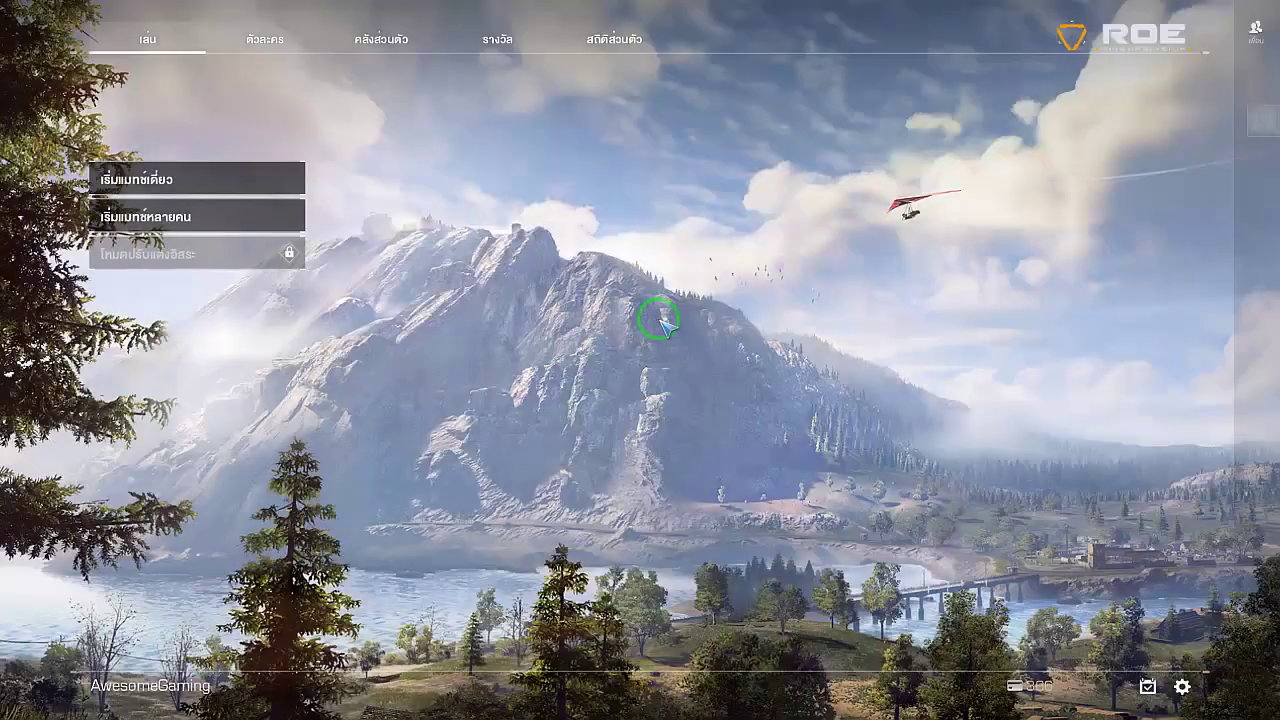
pyautogui.press('Escape')
pyautogui.click(652, 402)
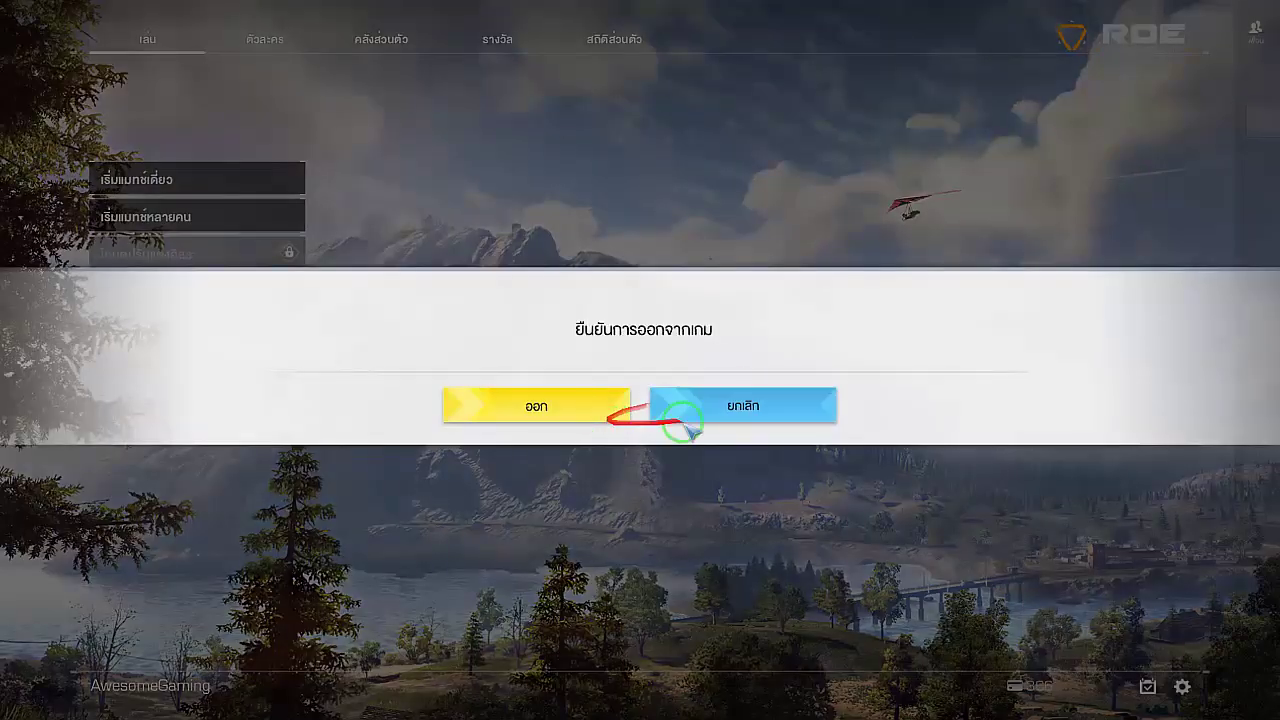
pyautogui.click(582, 400)
pyautogui.scroll(-5, 805, 400)
pyautogui.scroll(5, 830, 430)
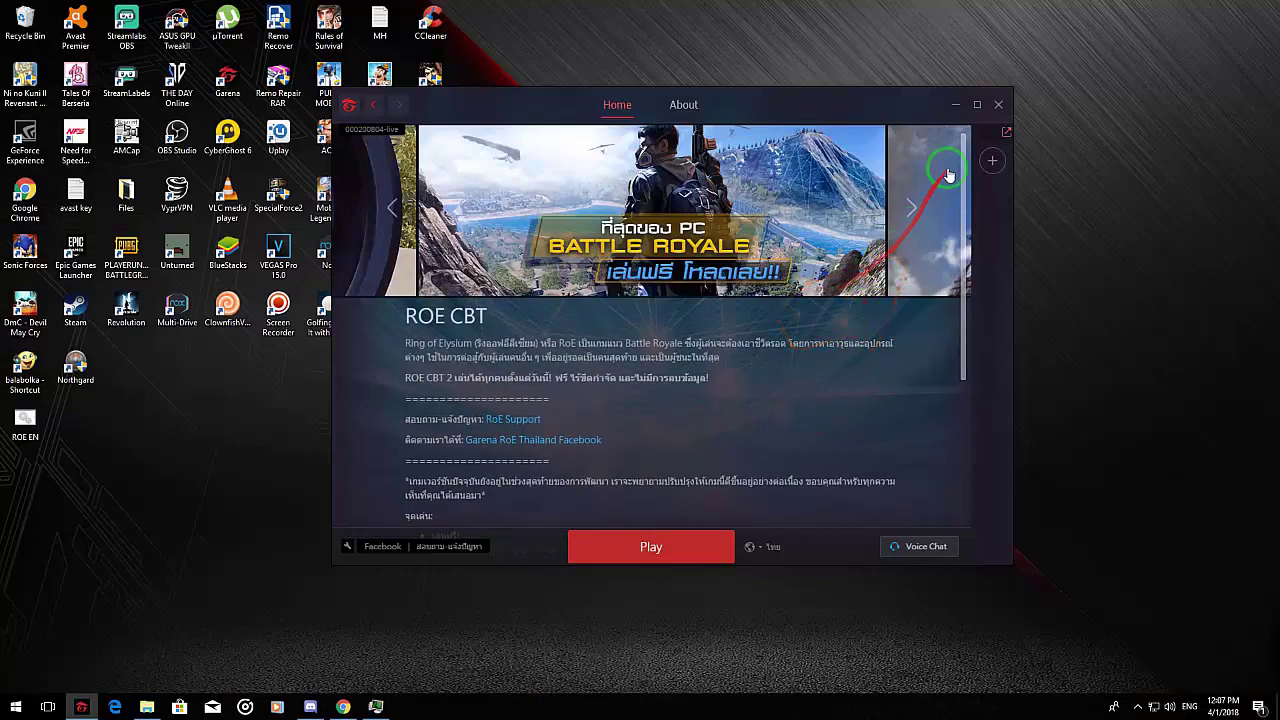
# Step: Minimize the Garena launcher and move the ROE EN icon to the upper right of the Desktop
pyautogui.click(957, 104)
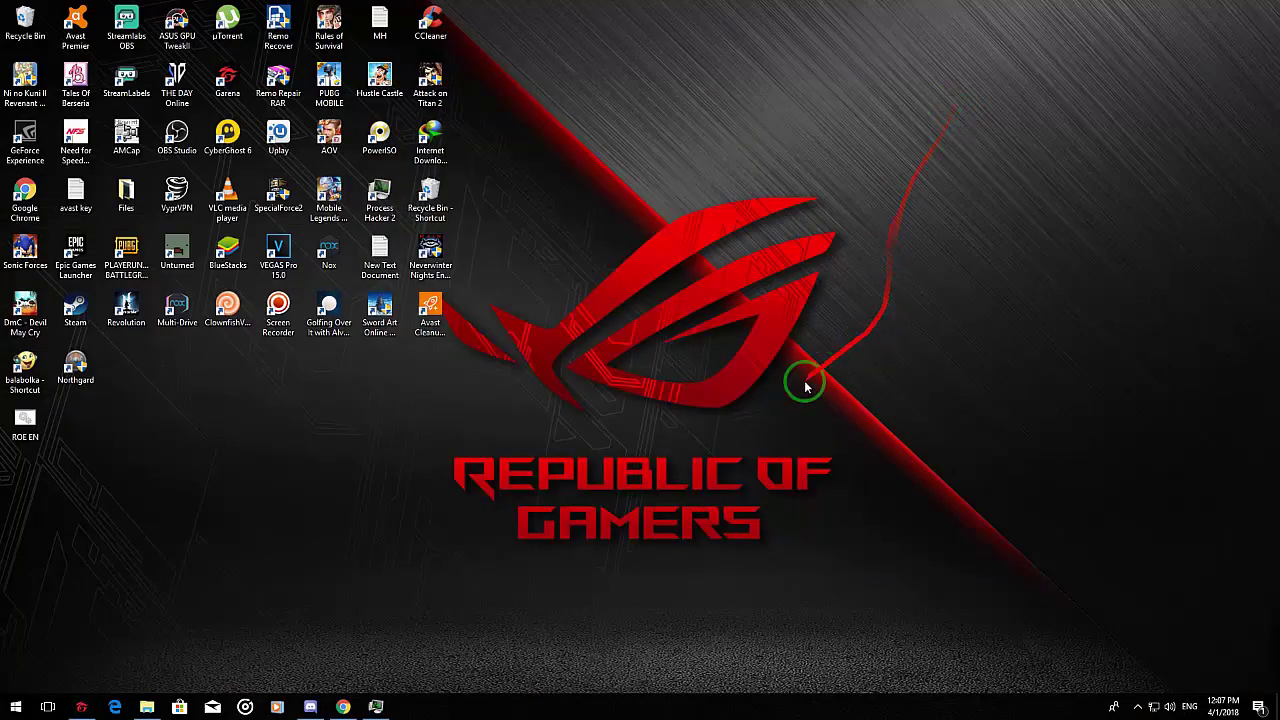
pyautogui.moveTo(27, 416); pyautogui.dragTo(787, 85)
pyautogui.moveTo(698, 40); pyautogui.dragTo(838, 100)
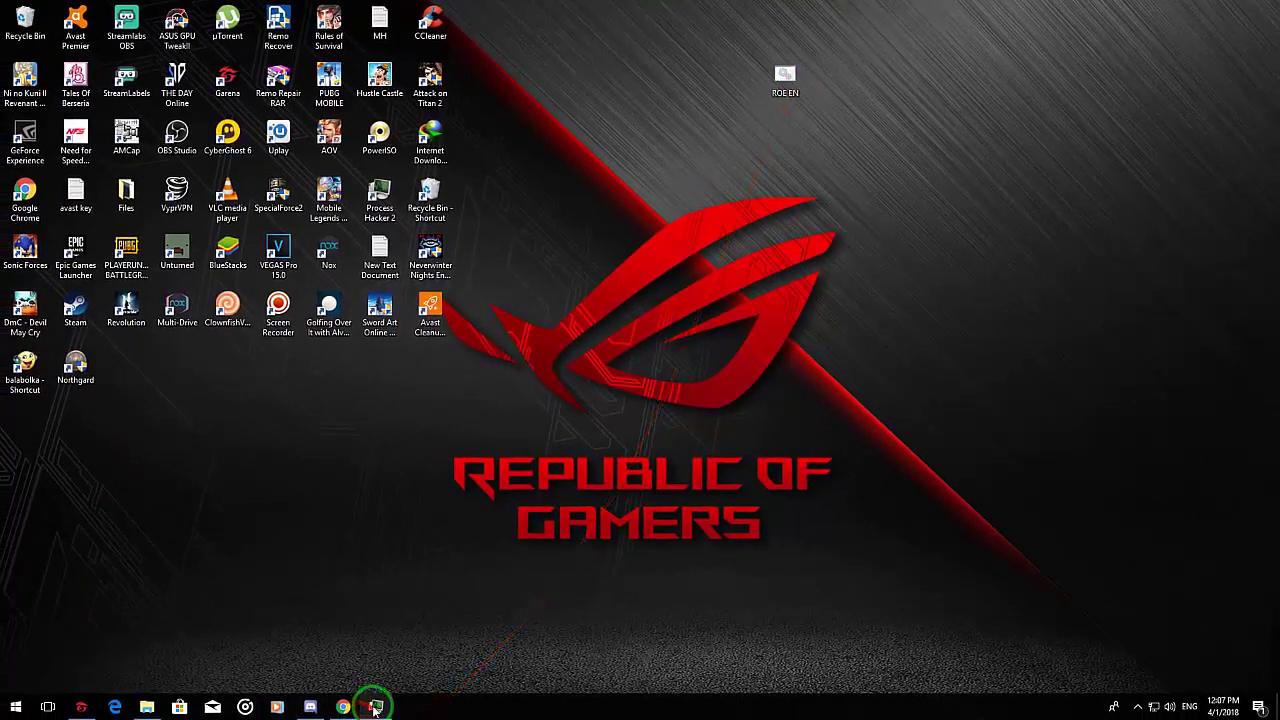
# Step: Close Process Hacker, run ROE EN.bat, and move its console window down and right
pyautogui.click(370, 713)
pyautogui.click(661, 119)
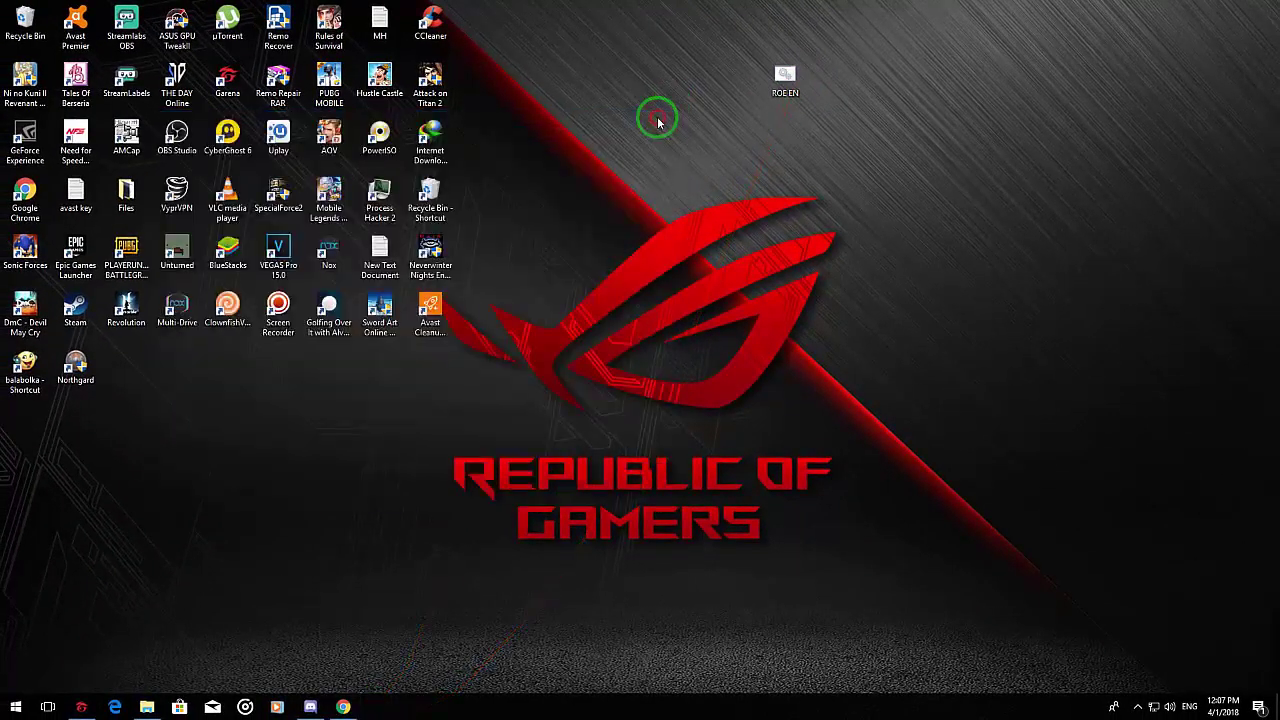
pyautogui.doubleClick(785, 88)
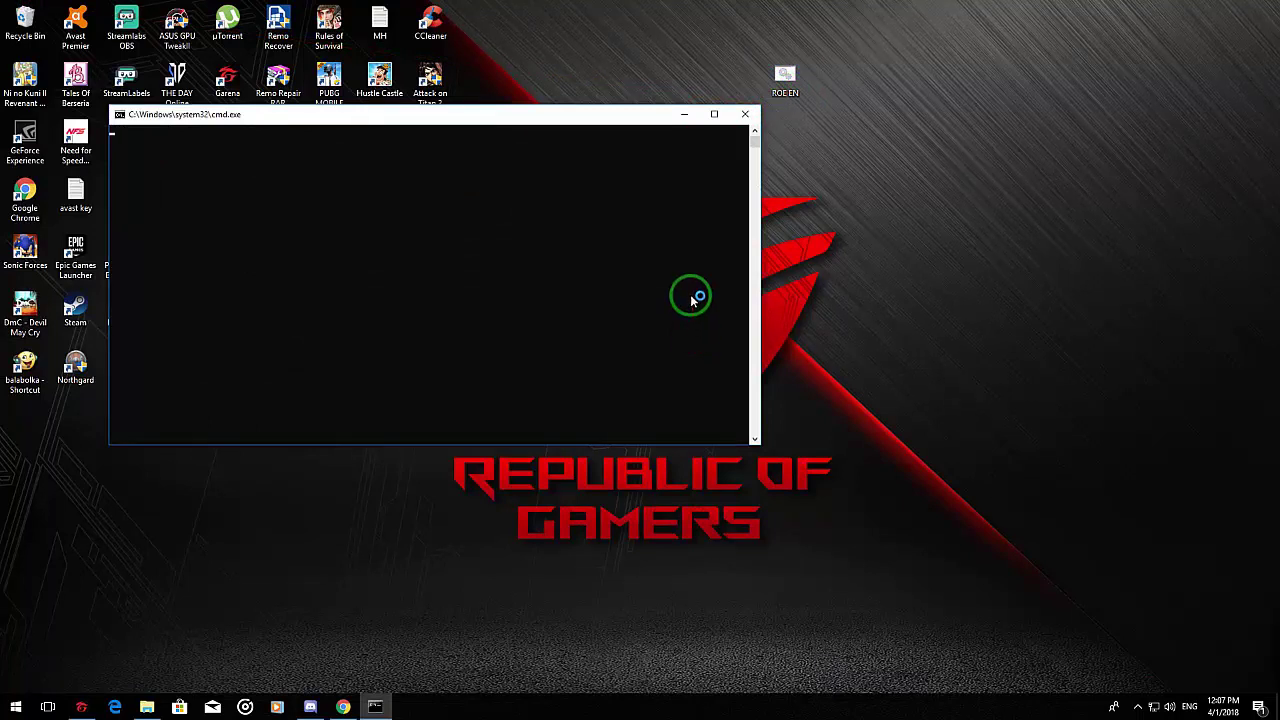
pyautogui.moveTo(734, 62); pyautogui.dragTo(838, 105)
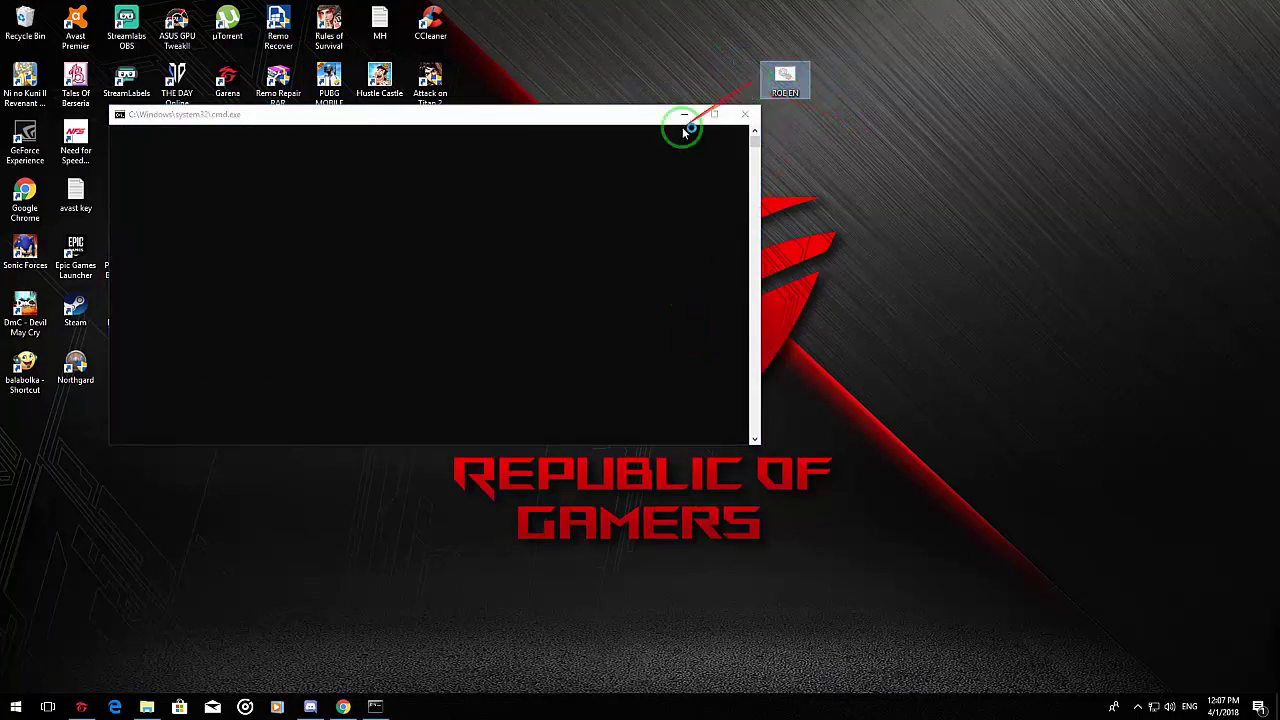
pyautogui.moveTo(586, 117); pyautogui.dragTo(723, 200)
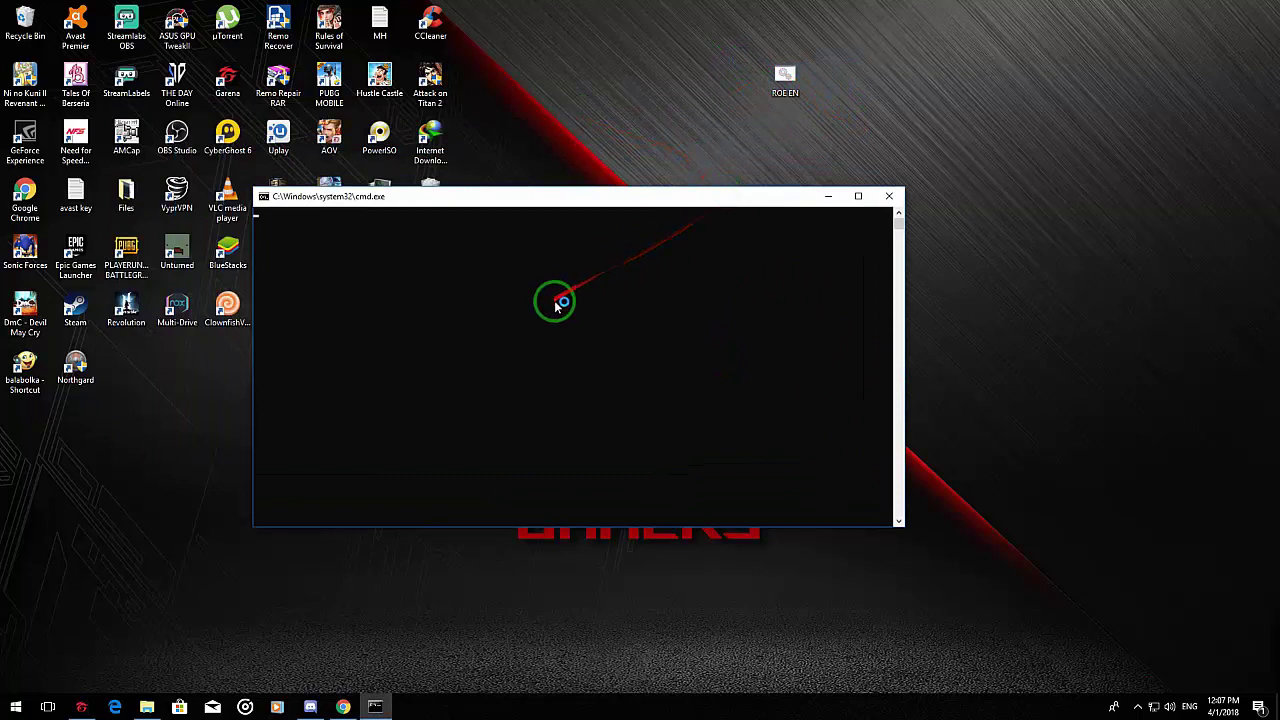